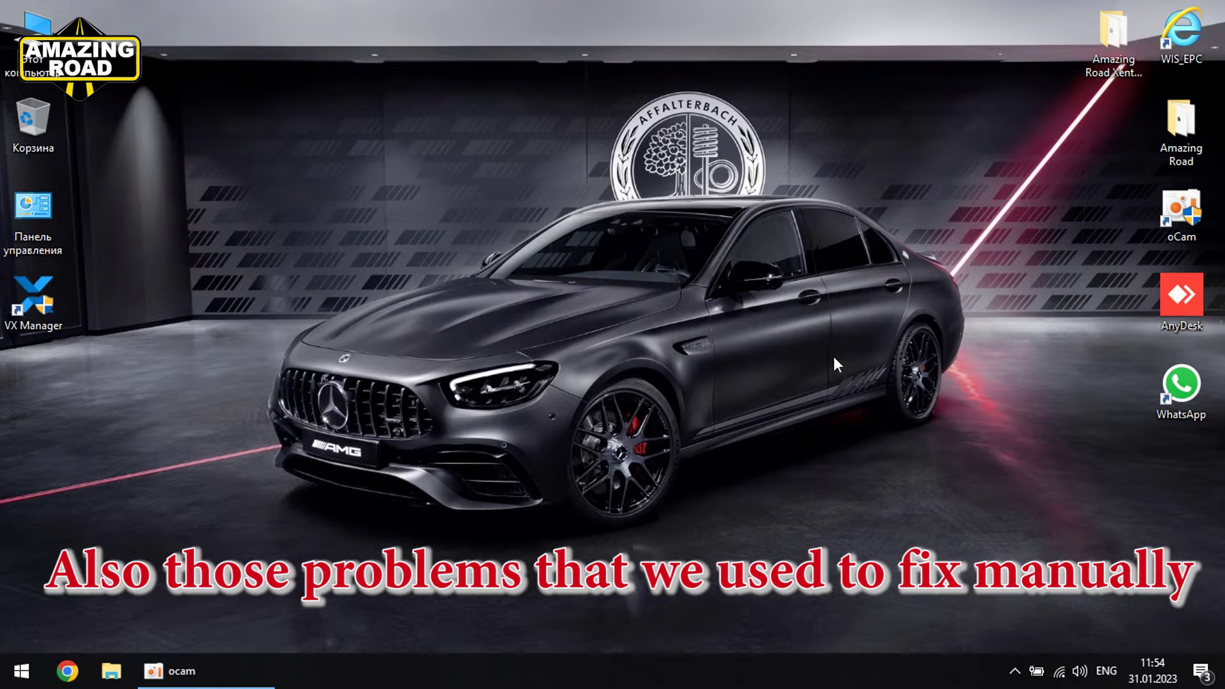
# - Review the list of fixes applied by the Full Fix Xentry 2022.06 patch in the MEDICINES Amazing Road folder
pyautogui.doubleClick(1102, 47)
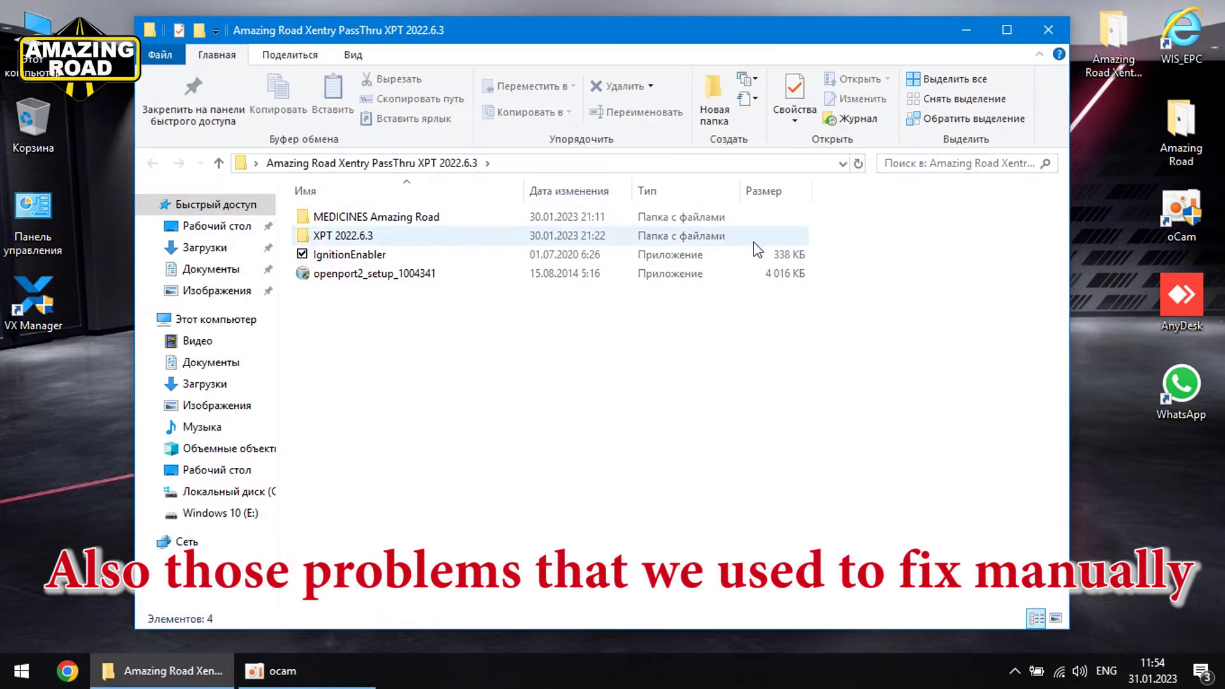
pyautogui.doubleClick(361, 220)
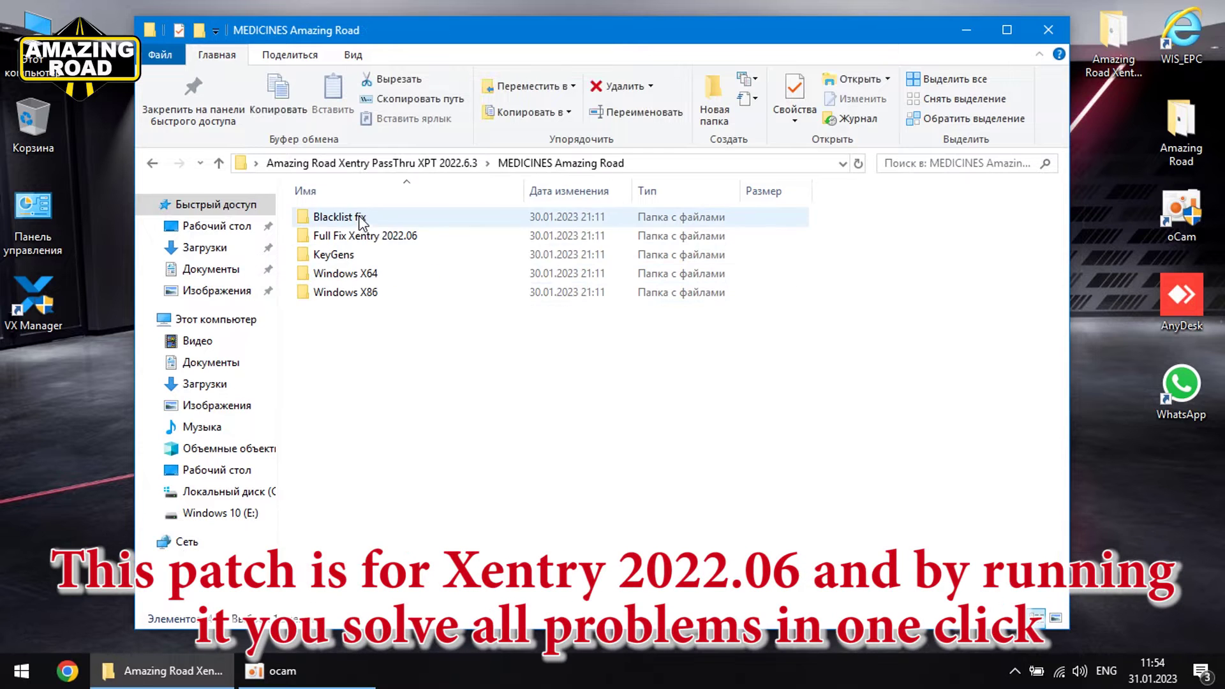
pyautogui.doubleClick(384, 237)
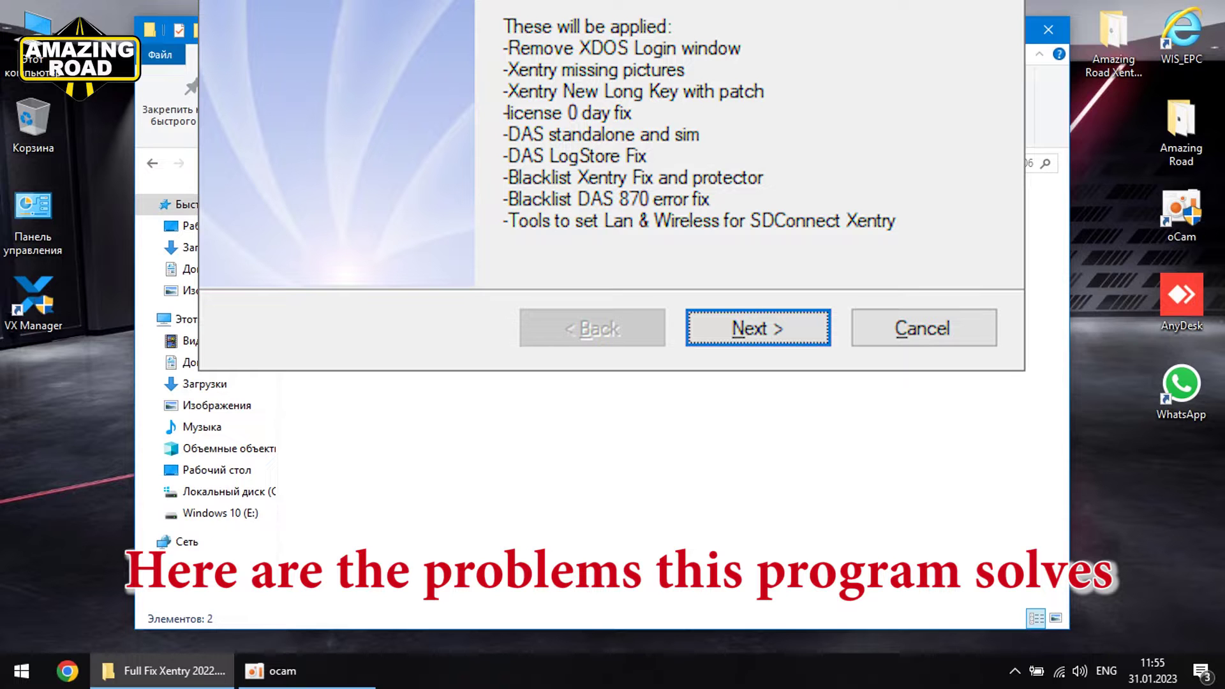
pyautogui.click(1048, 29)
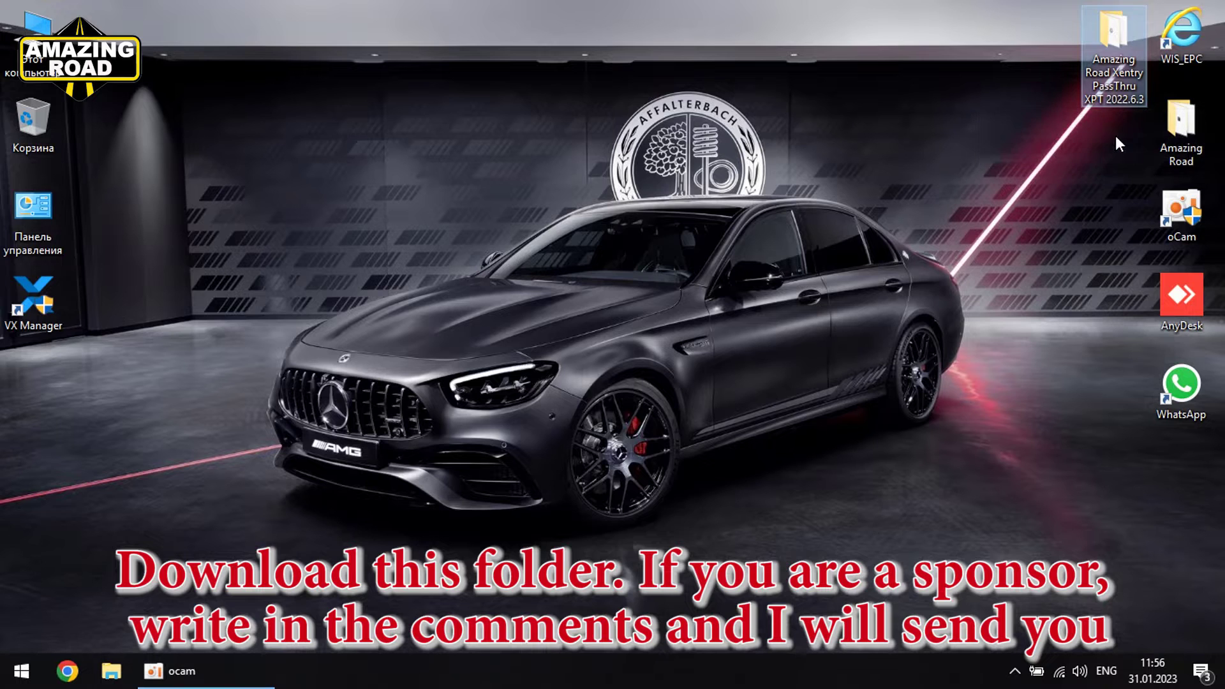
# - Look over the contents of the Amazing Road Xentry PassThru XPT 2022.6.3 folder on the desktop, and close it
pyautogui.moveTo(1131, 110)
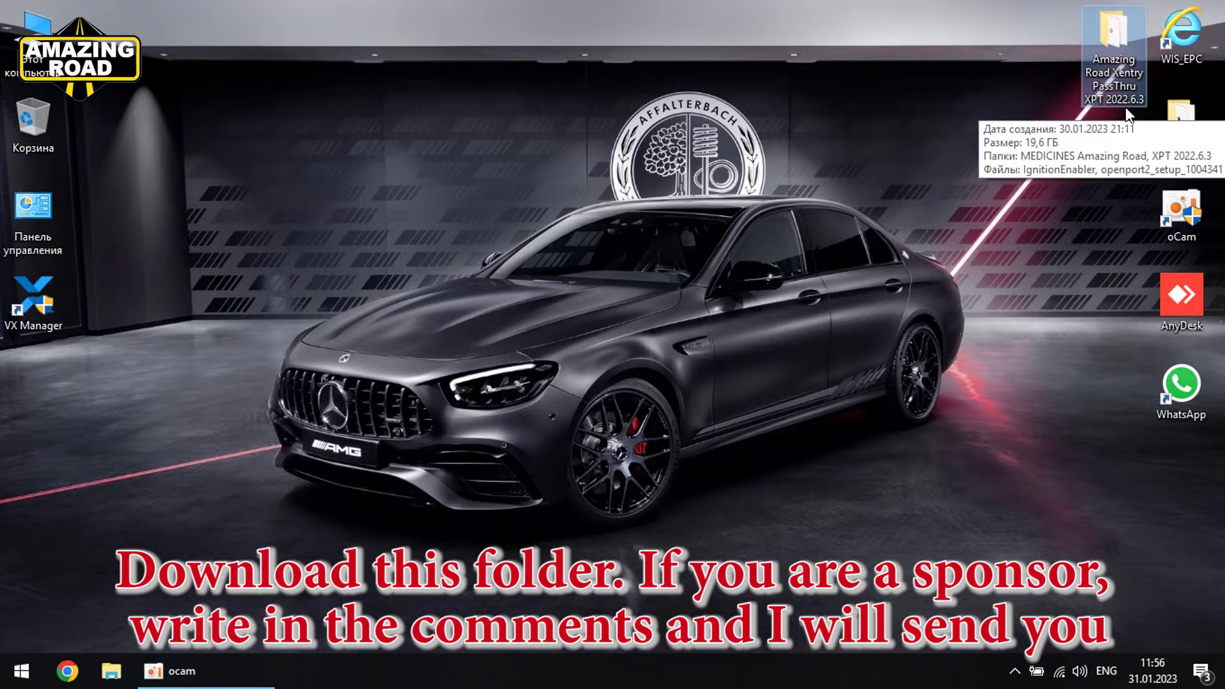
pyautogui.doubleClick(1115, 60)
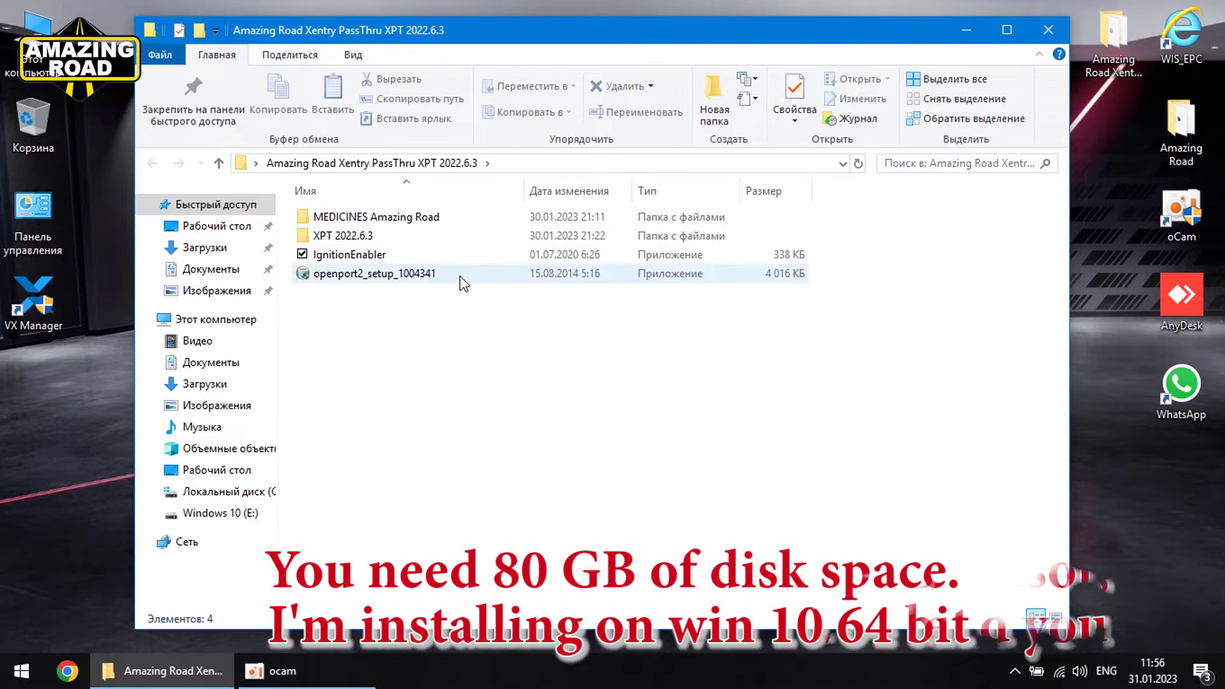
pyautogui.click(1048, 31)
# - Check the free space on drive C and the computer's Windows edition and system type
pyautogui.doubleClick(35, 39)
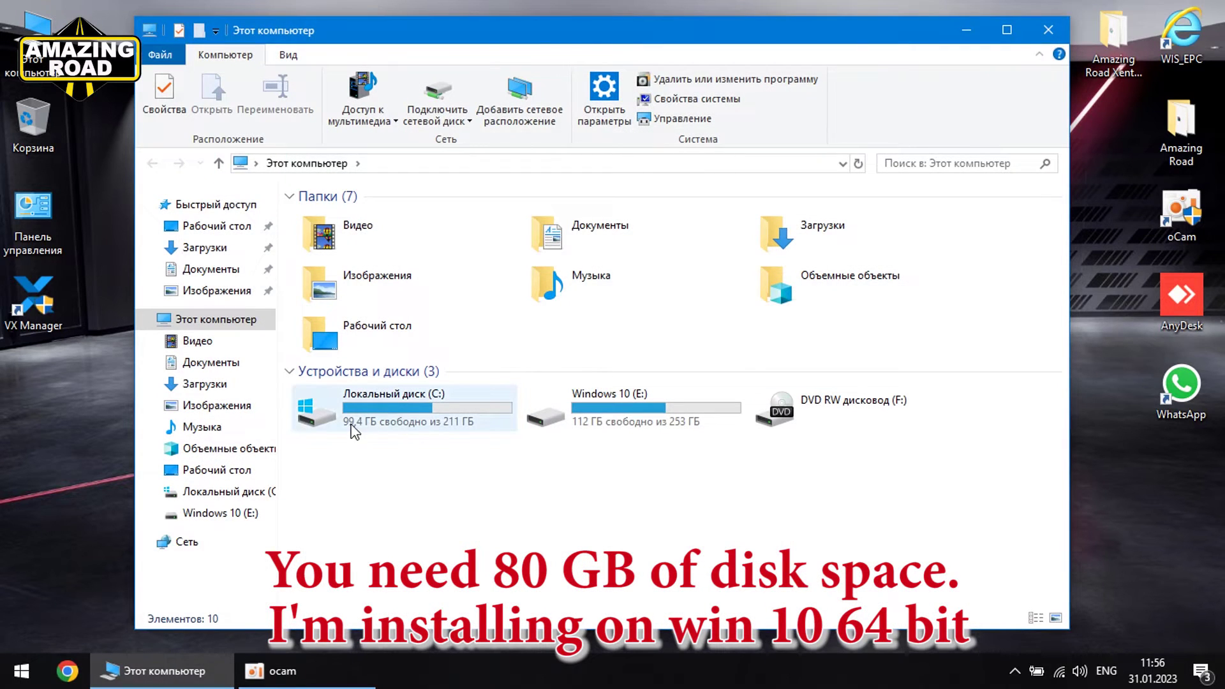
pyautogui.click(1053, 37)
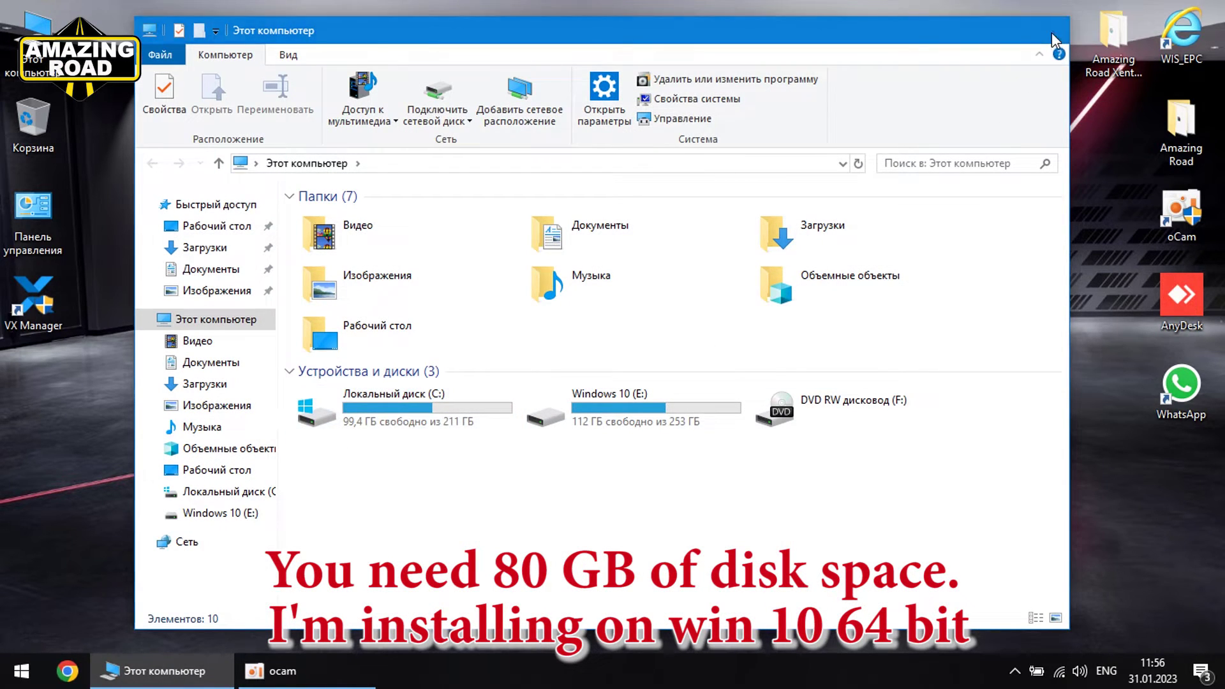
pyautogui.press('super+Pause')
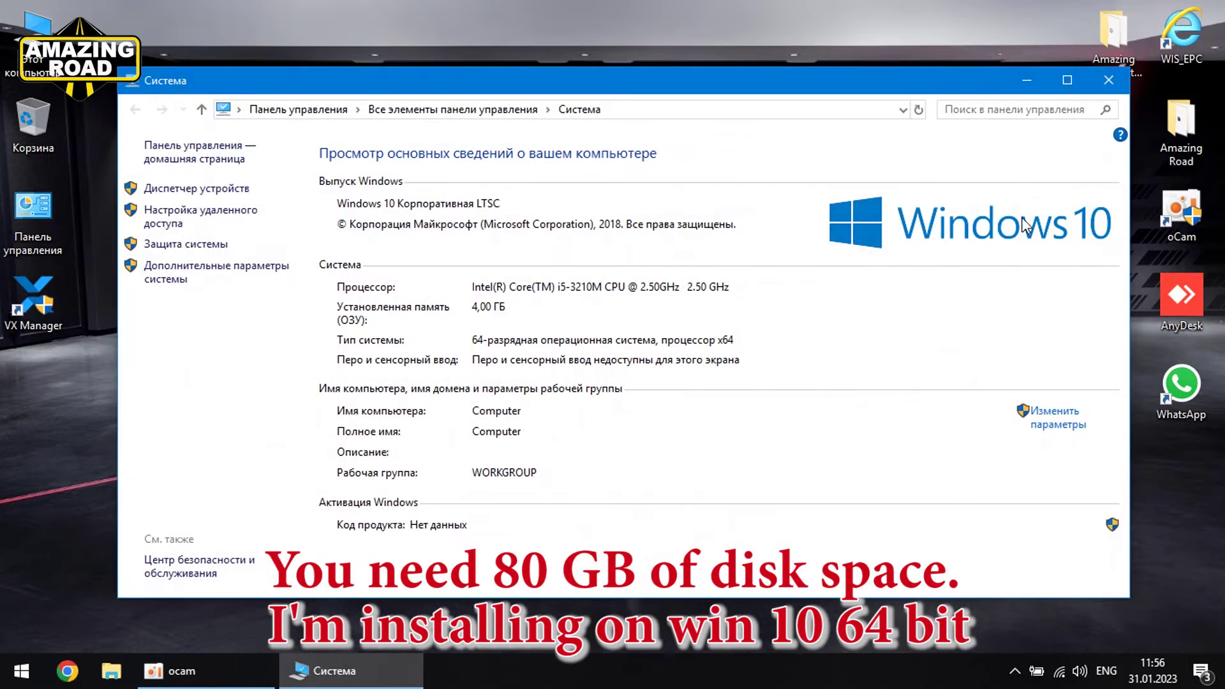
pyautogui.click(1111, 83)
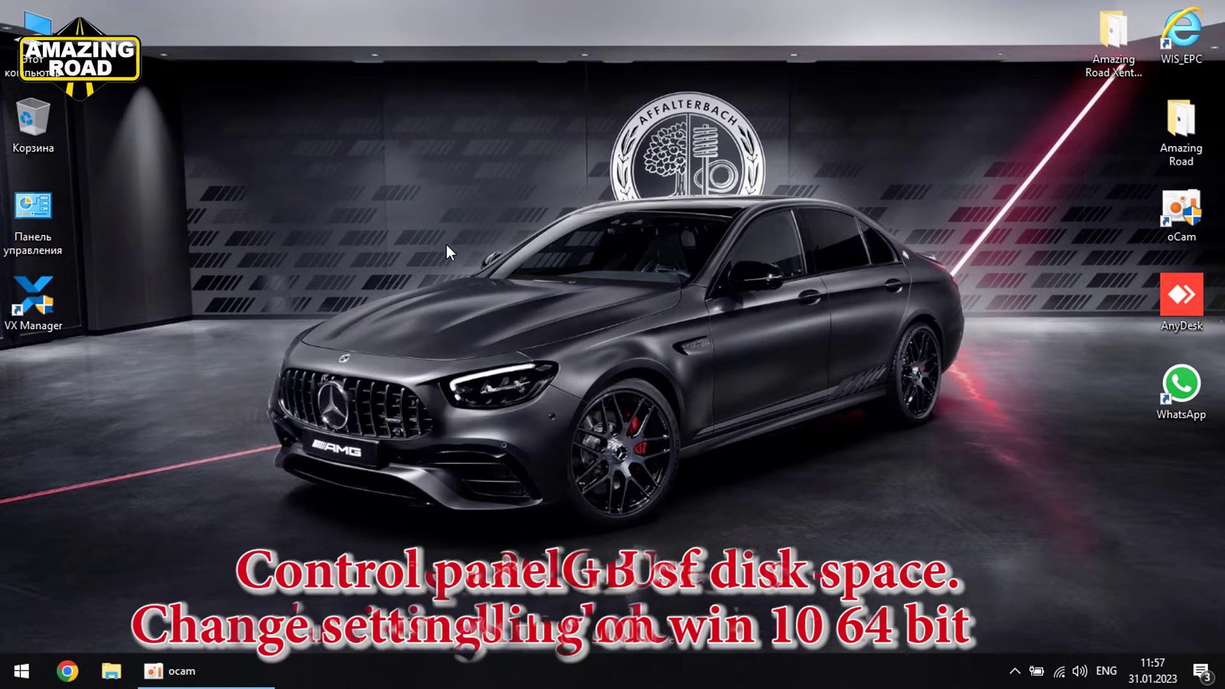
# - Set User Account Control notifications to never notify and close the user accounts settings
pyautogui.doubleClick(54, 221)
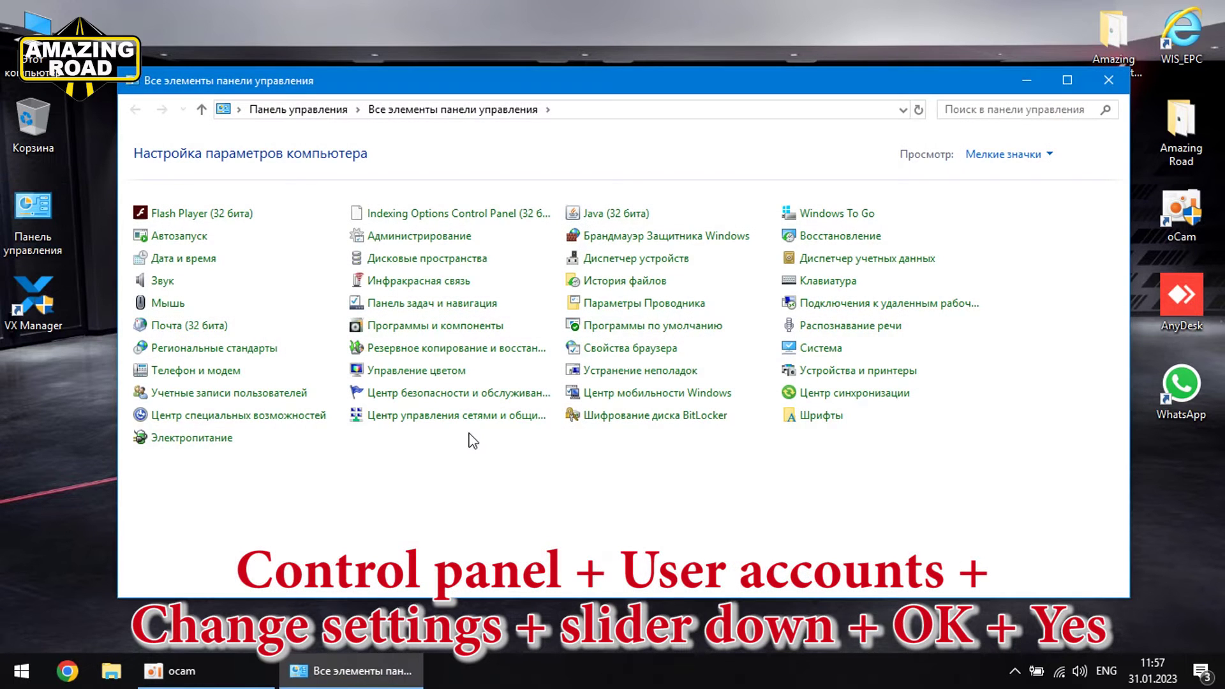
pyautogui.click(222, 394)
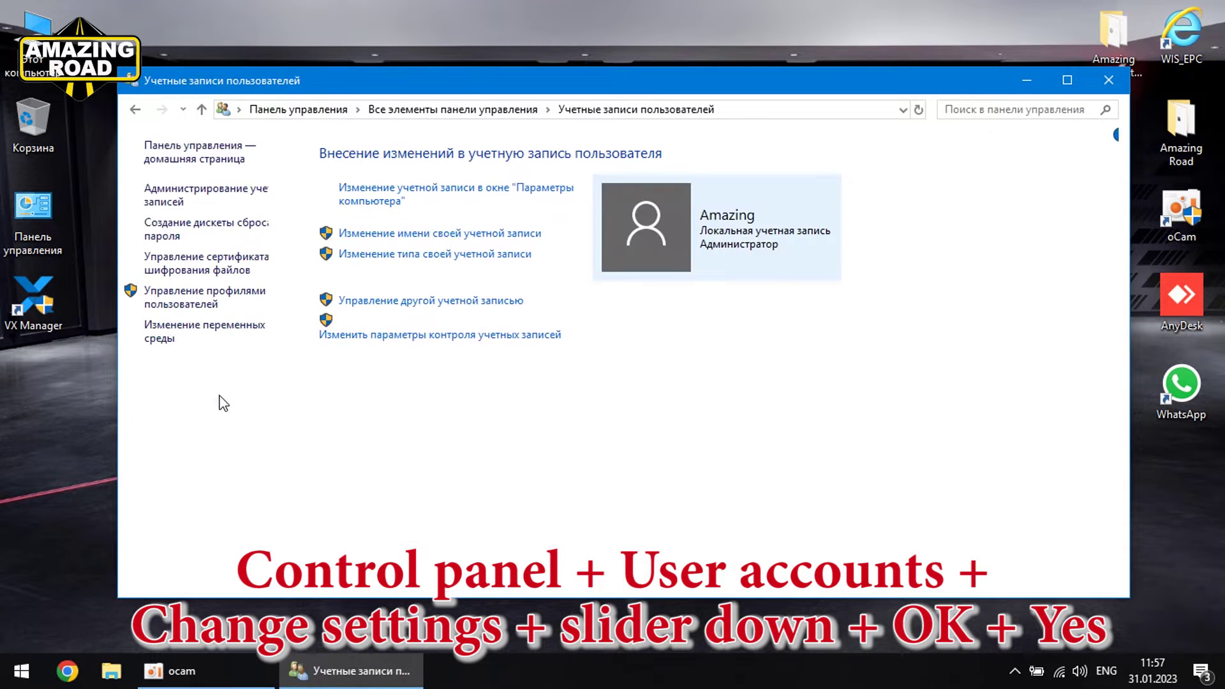
pyautogui.click(458, 335)
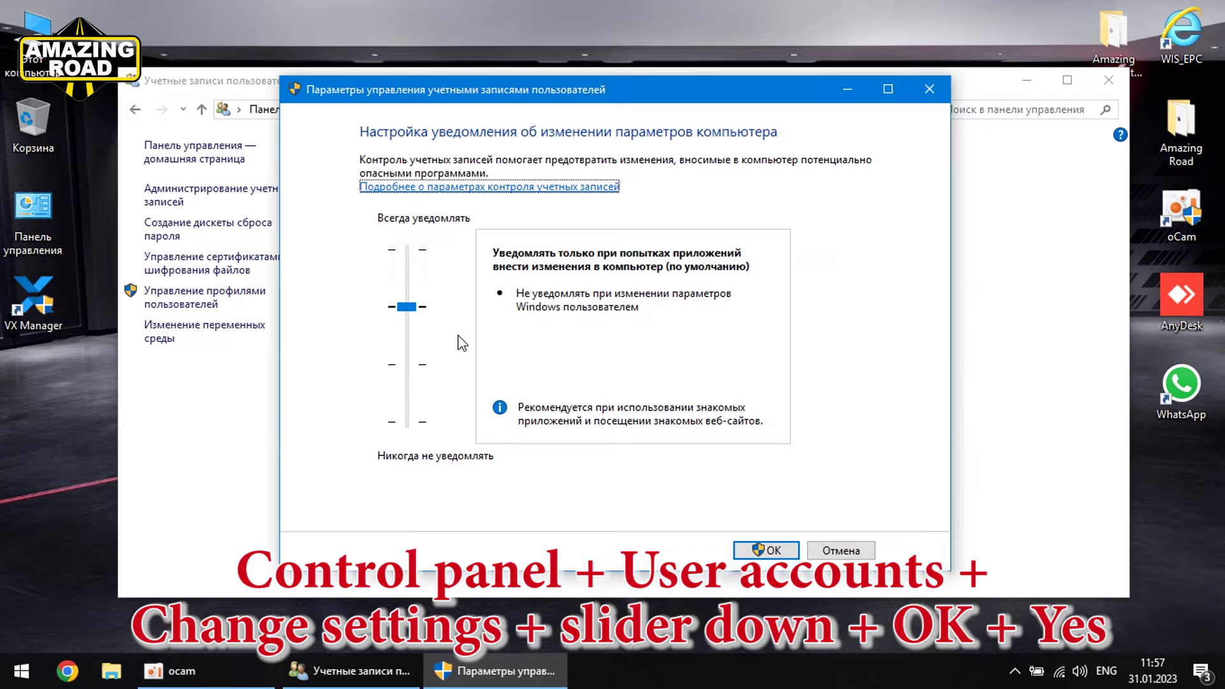
pyautogui.moveTo(407, 311); pyautogui.dragTo(415, 433)
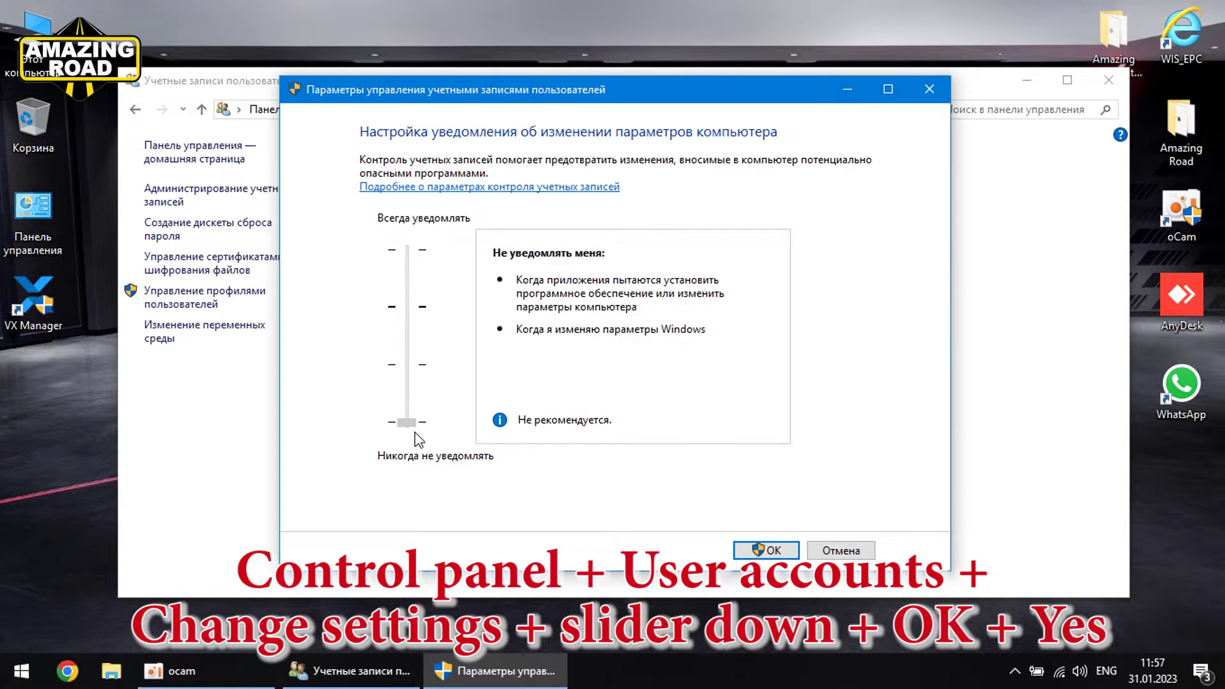
pyautogui.click(765, 550)
pyautogui.click(542, 470)
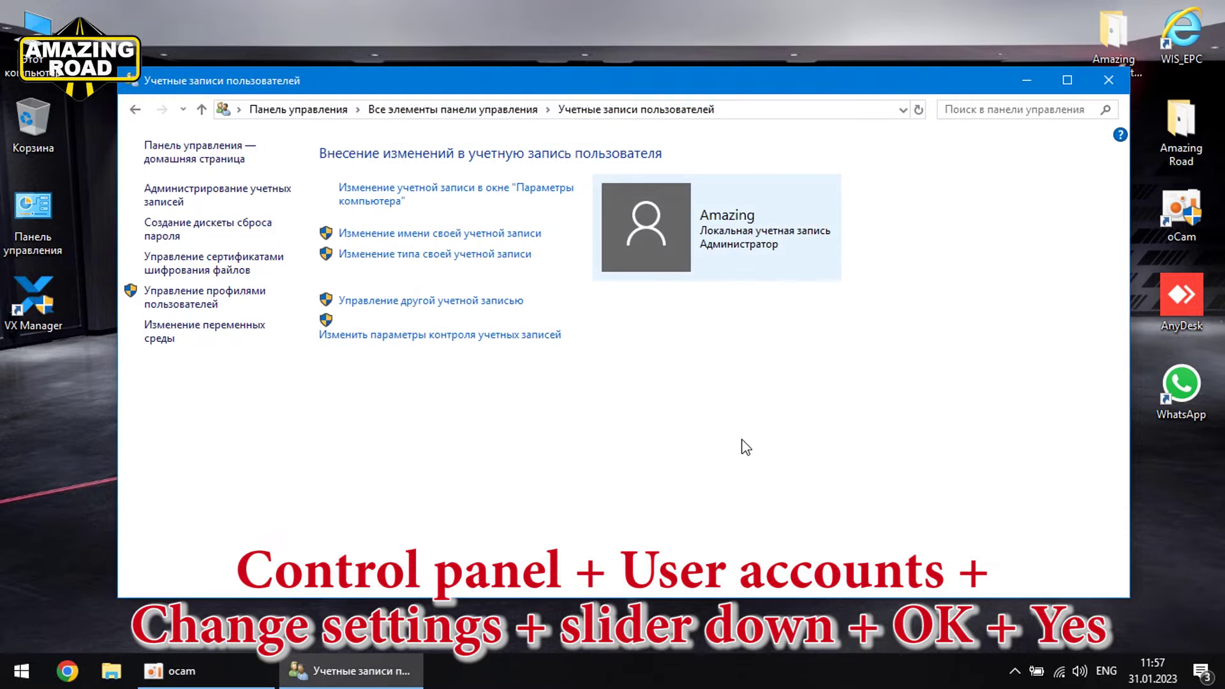
pyautogui.click(1109, 80)
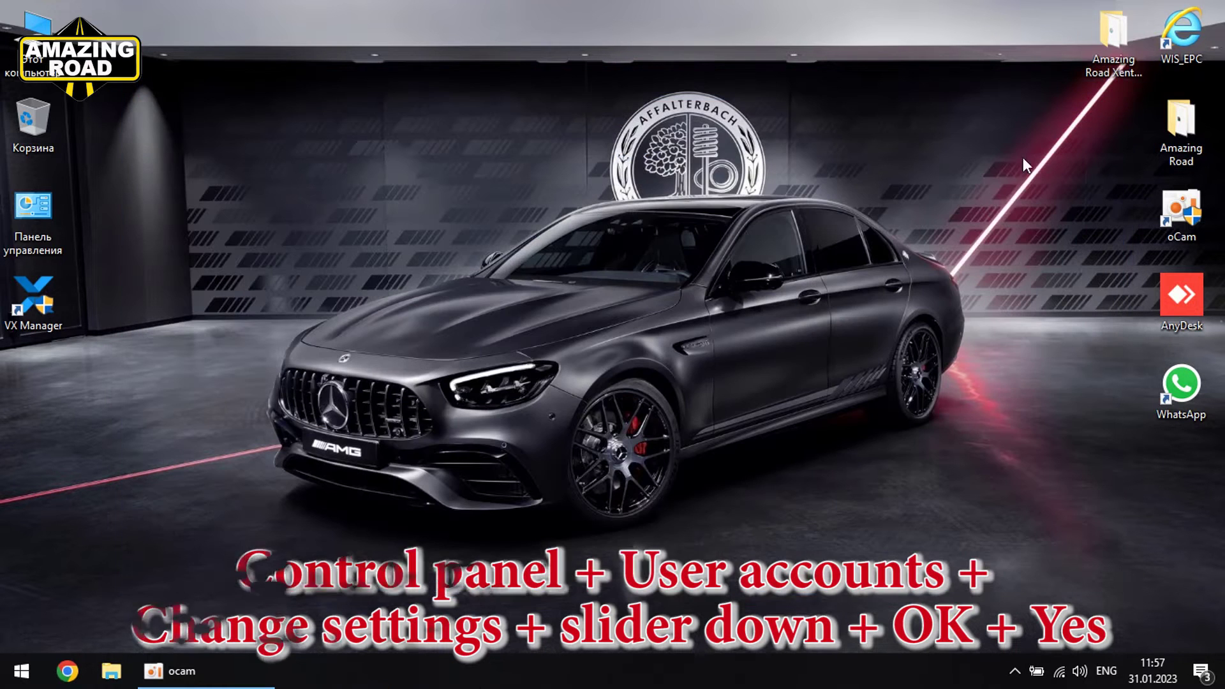
# - Run the start application from the XPT 2022.6.3 folder inside the Xentry PassThru folder as administrator
pyautogui.click(1109, 47)
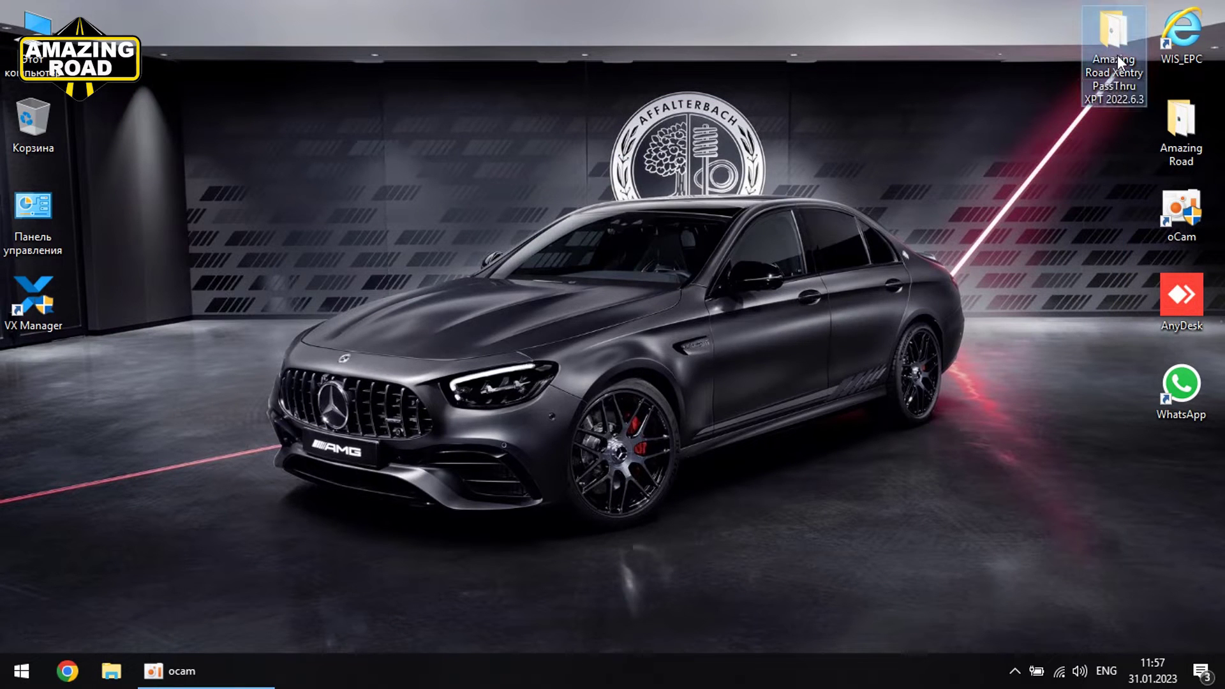
pyautogui.doubleClick(1116, 58)
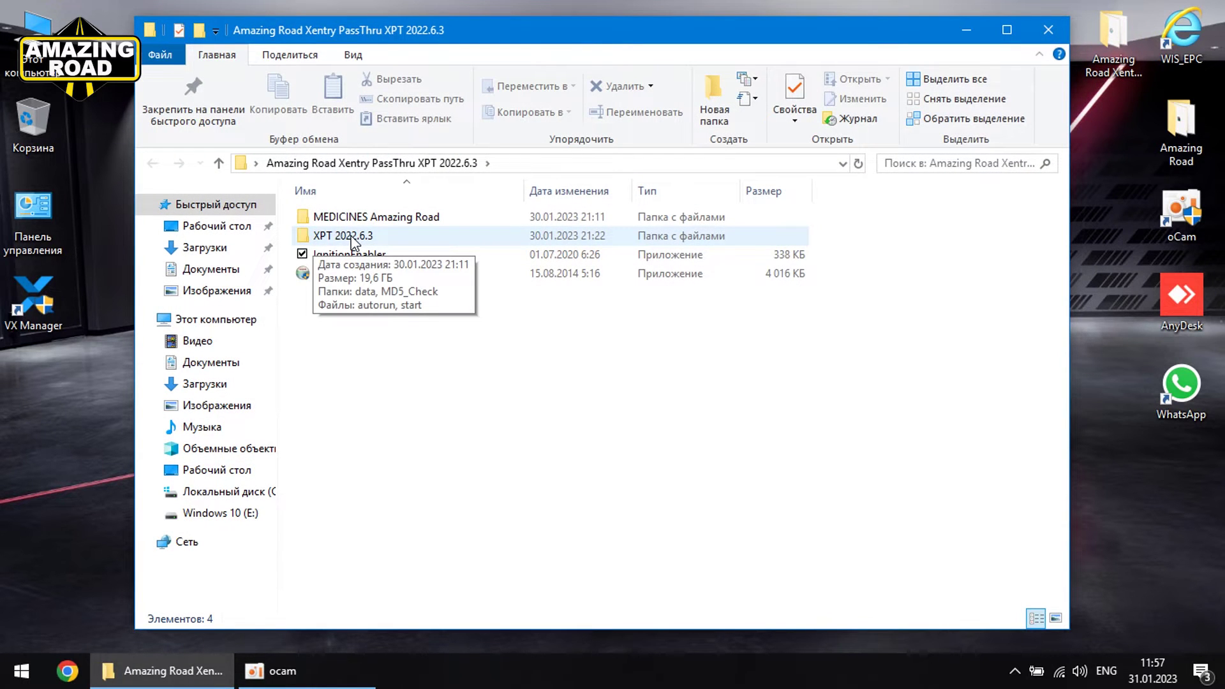
pyautogui.doubleClick(351, 237)
pyautogui.click(334, 275)
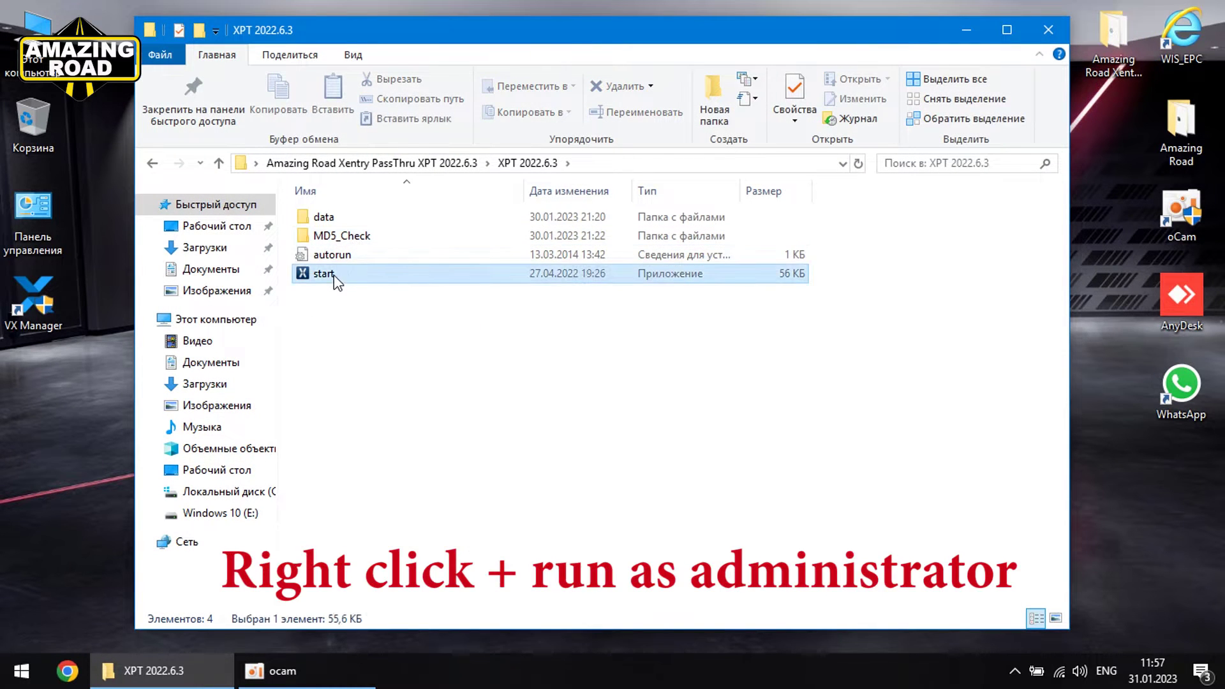
pyautogui.rightClick(334, 275)
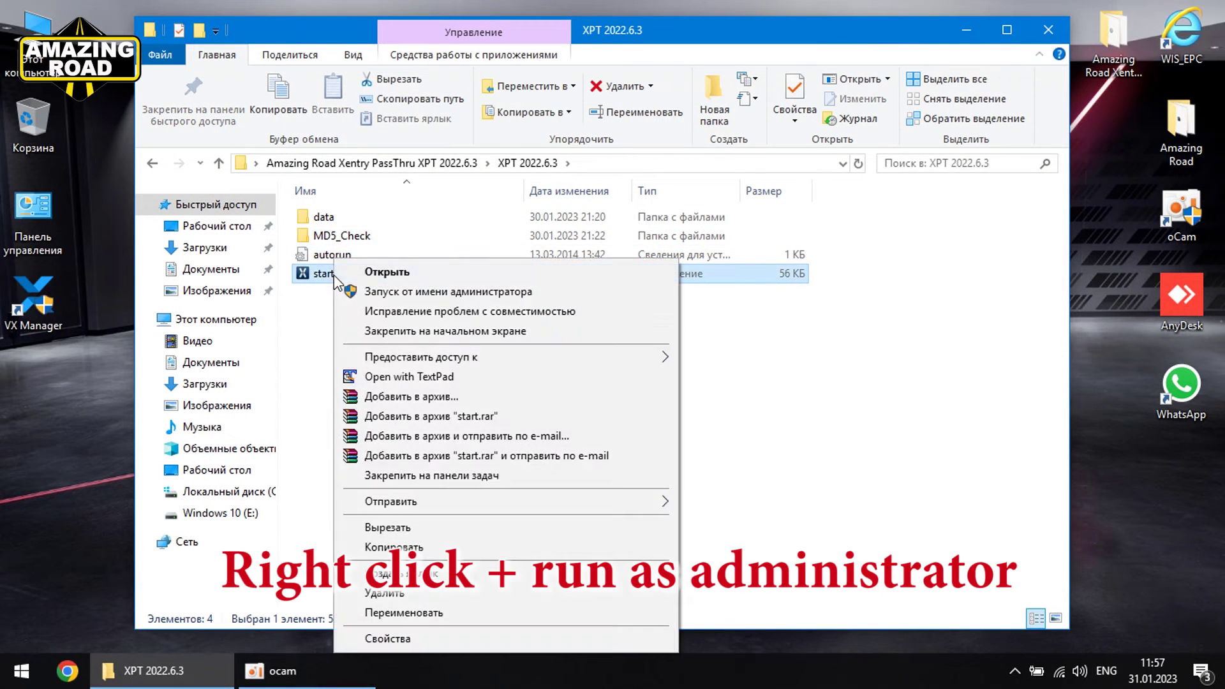
pyautogui.click(412, 292)
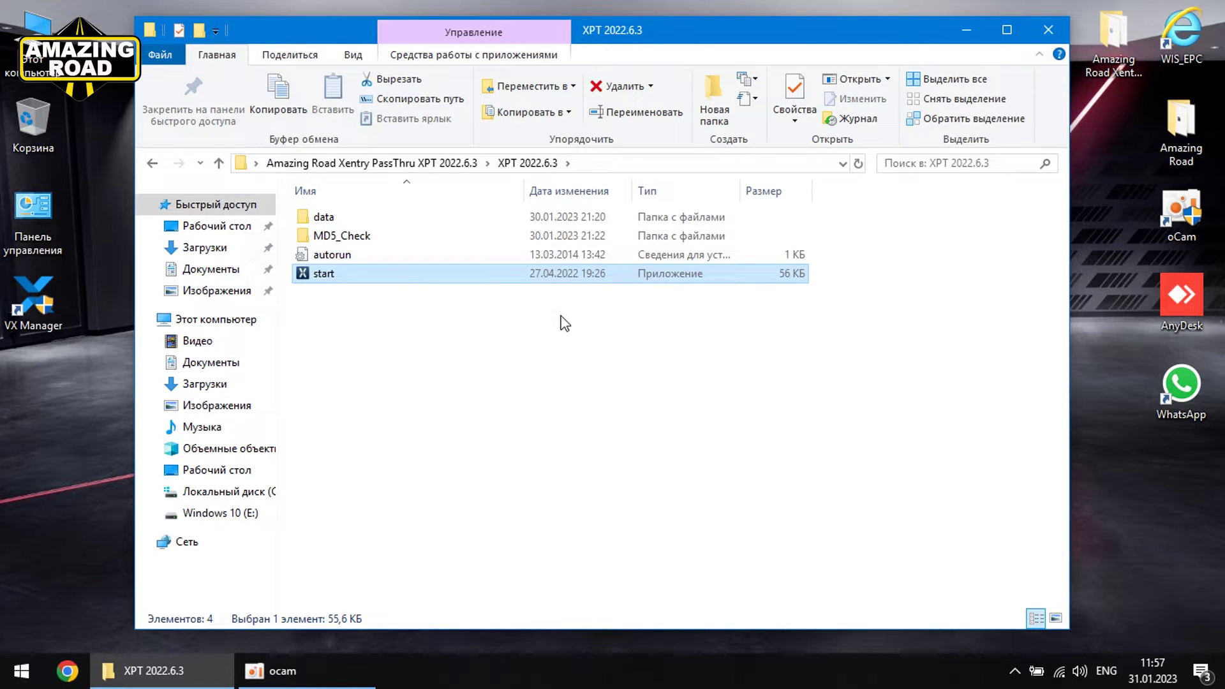
pyautogui.click(769, 348)
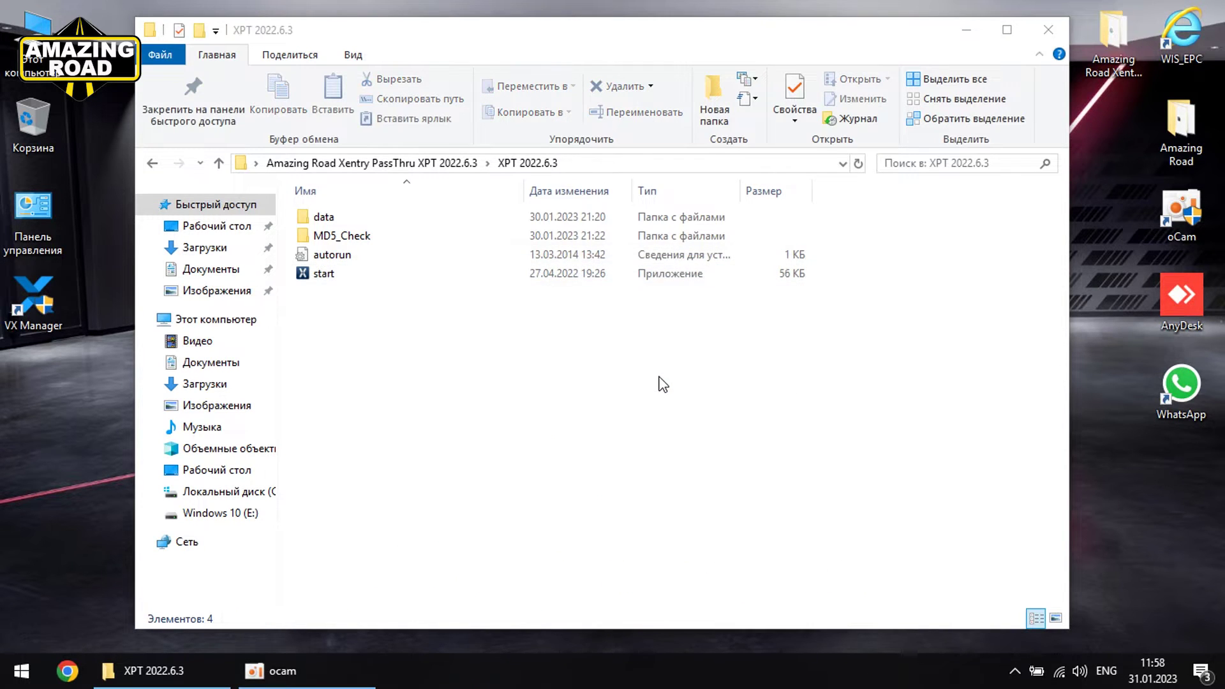
# - Minimize the folder window and install the prerequisite components that XENTRY Pass Thru requires
pyautogui.click(969, 33)
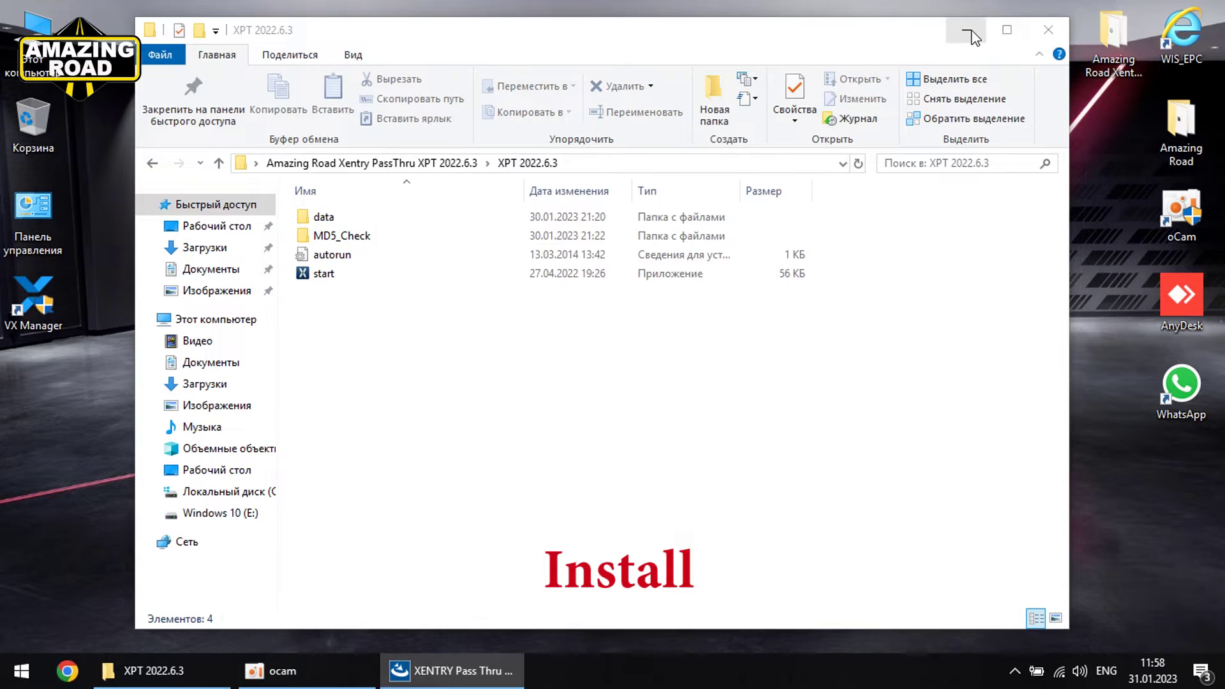
pyautogui.click(972, 32)
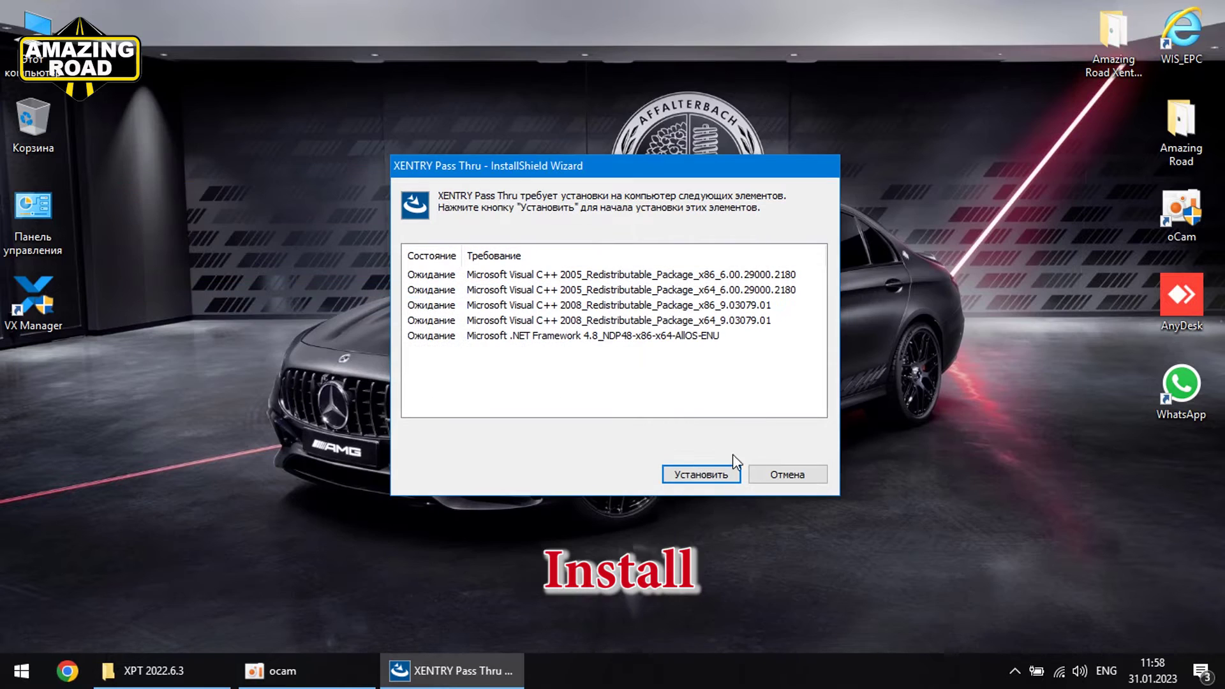
pyautogui.click(704, 483)
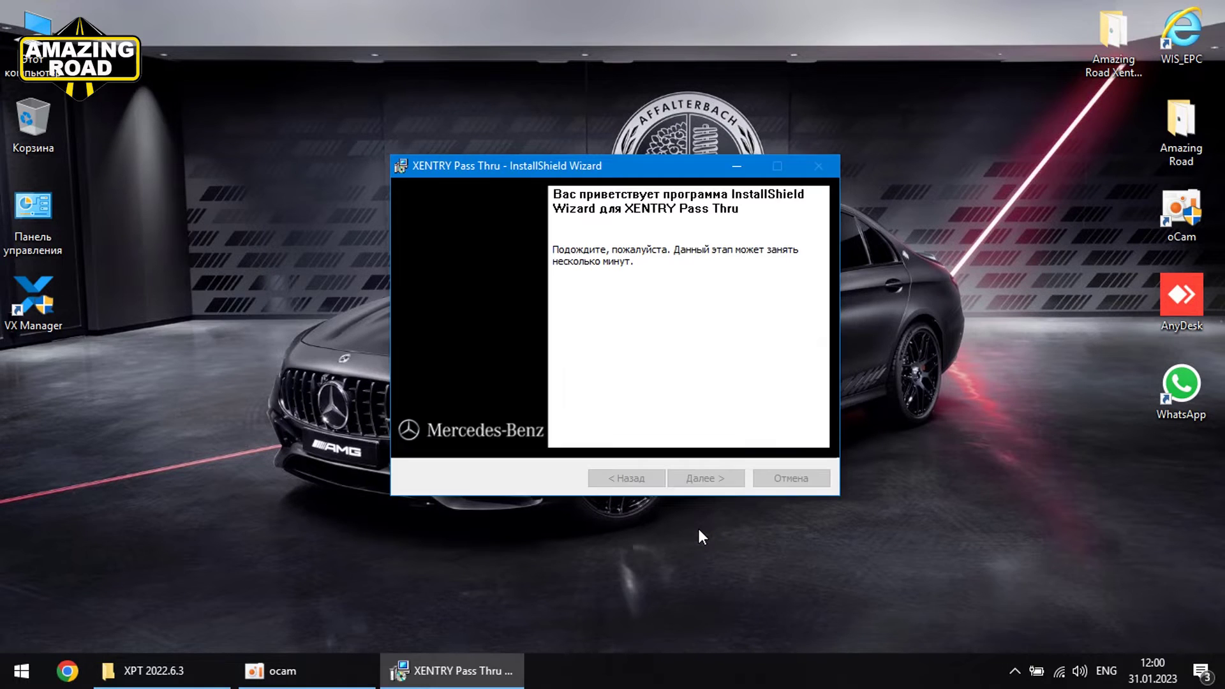
# - Choose the USA/Canada customer option (Pass Thru: North America) and accept the license agreement in the XENTRY Pass Thru setup
pyautogui.click(705, 477)
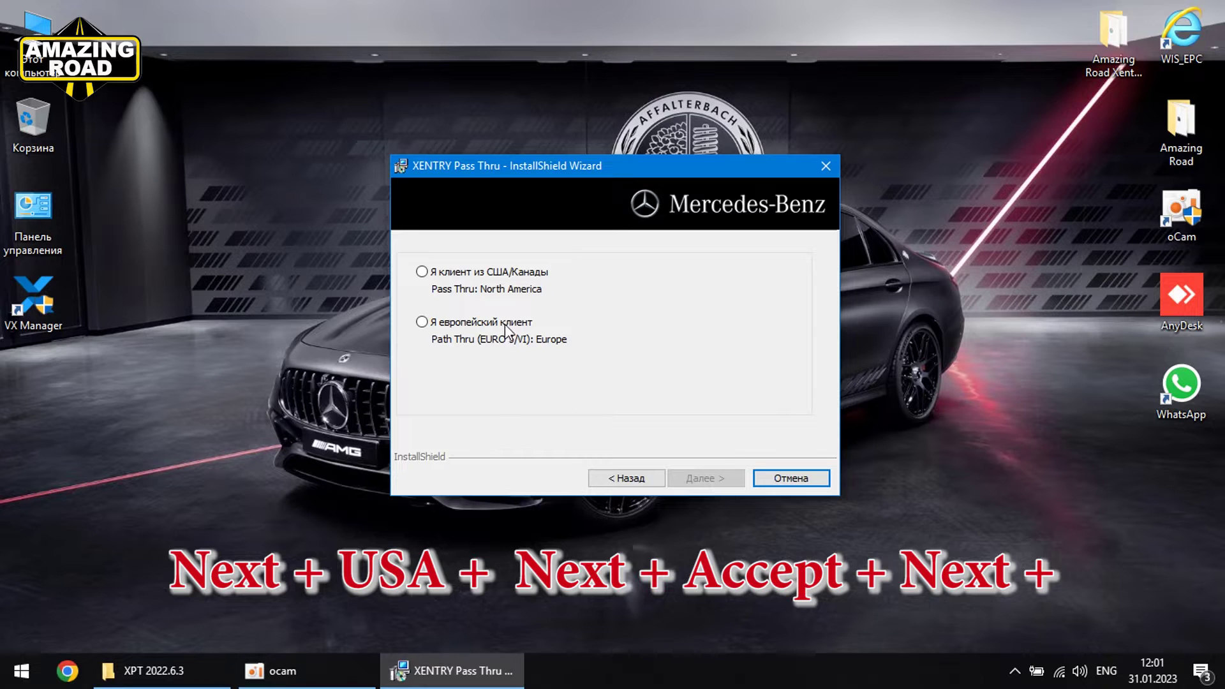
pyautogui.click(431, 275)
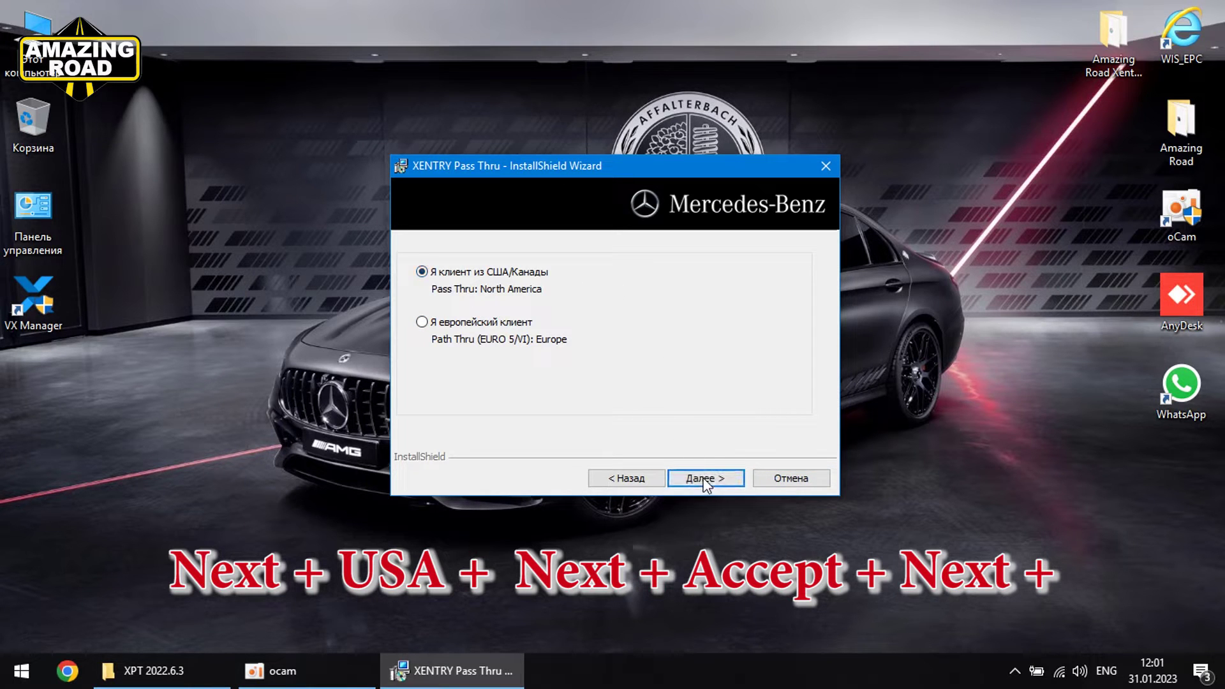
pyautogui.click(723, 480)
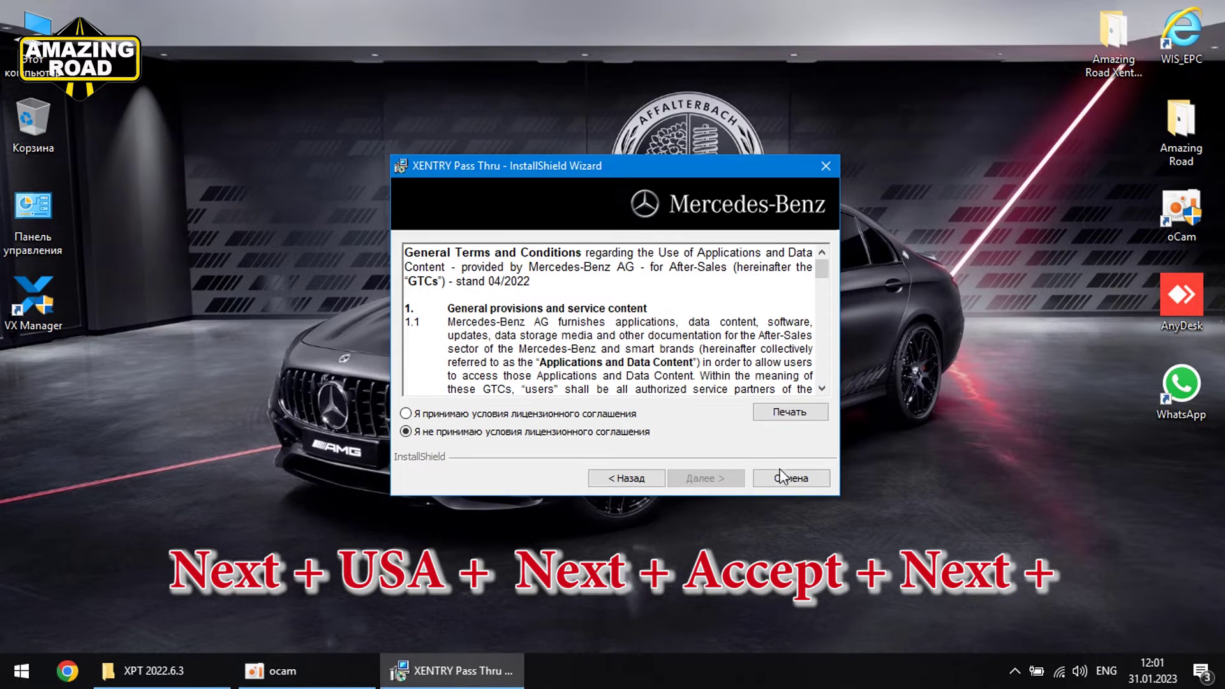
pyautogui.click(447, 416)
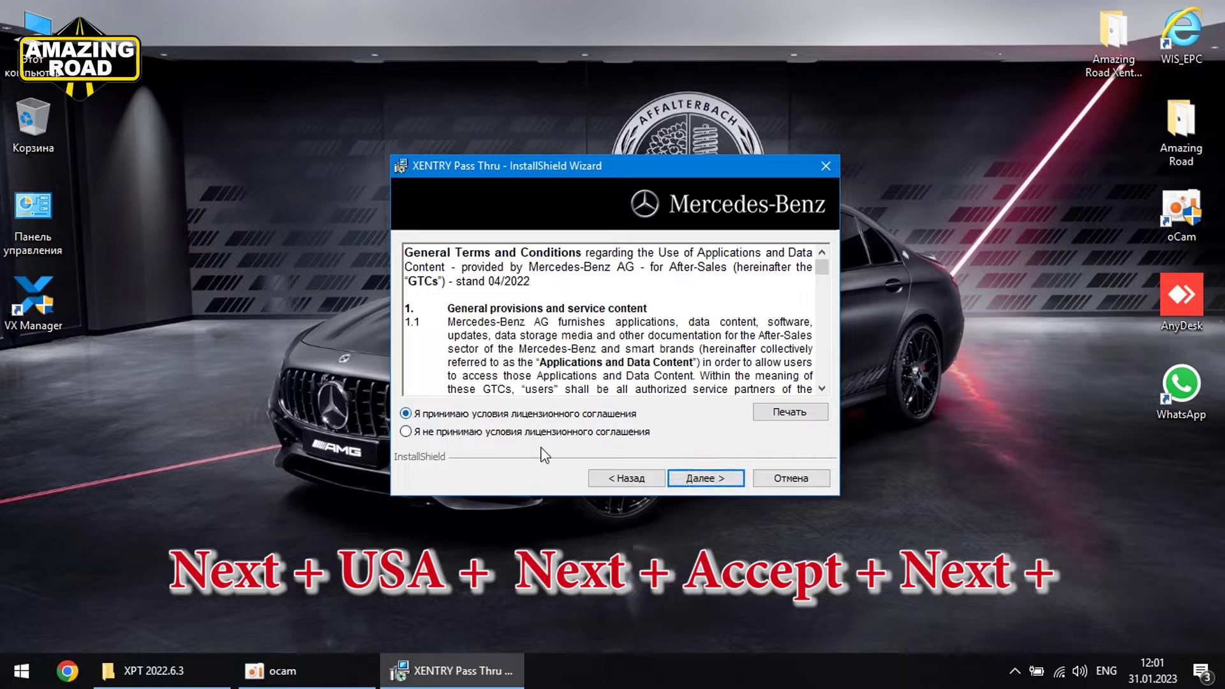
pyautogui.click(702, 479)
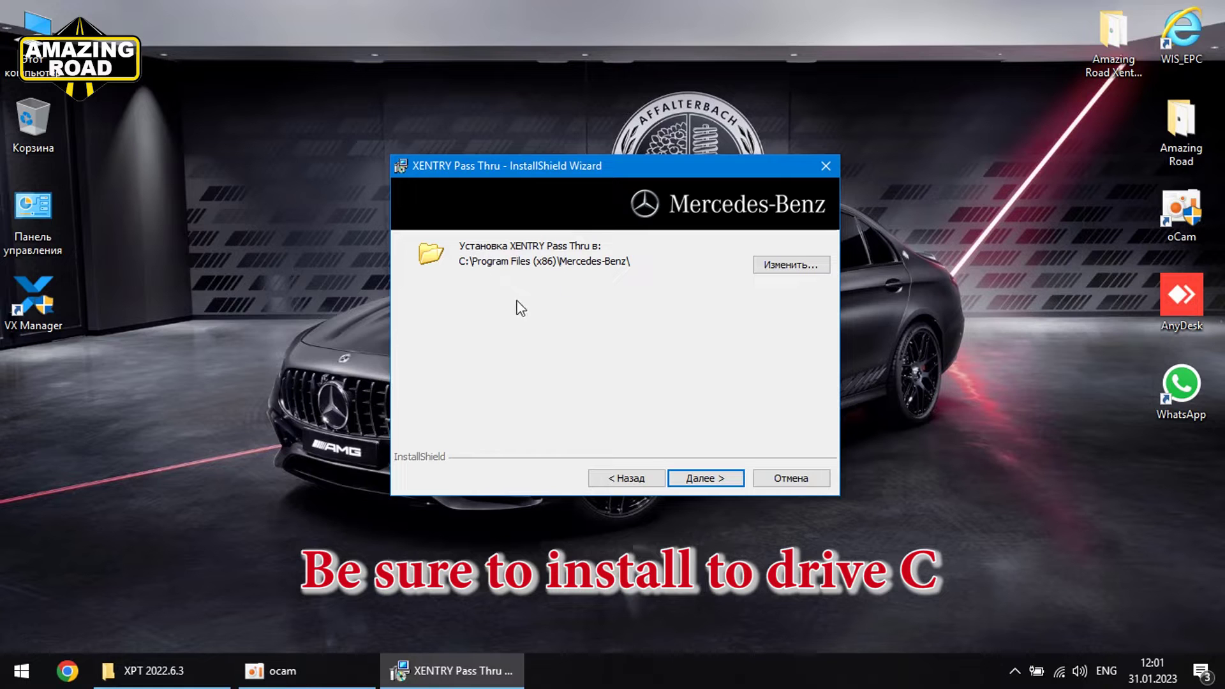
# - Install XENTRY Pass Thru to C:\Program Files (x86)\Mercedes-Benz\ with the default components and finish the wizard
pyautogui.click(712, 477)
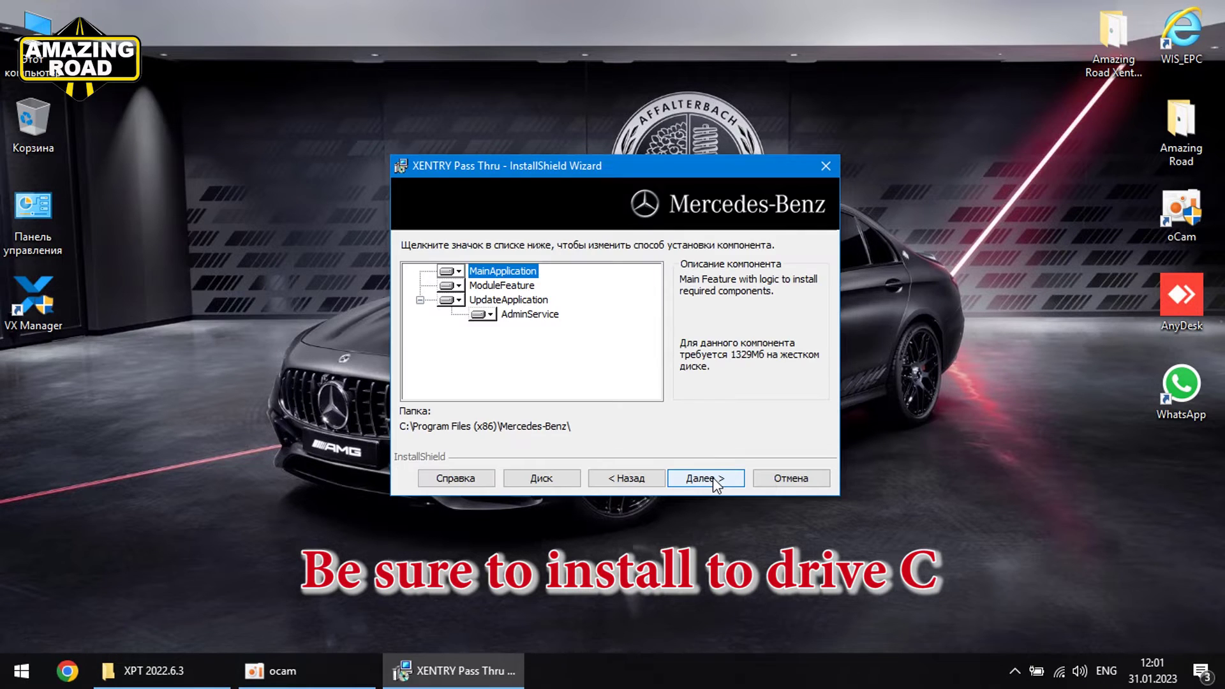
pyautogui.click(712, 478)
pyautogui.click(707, 478)
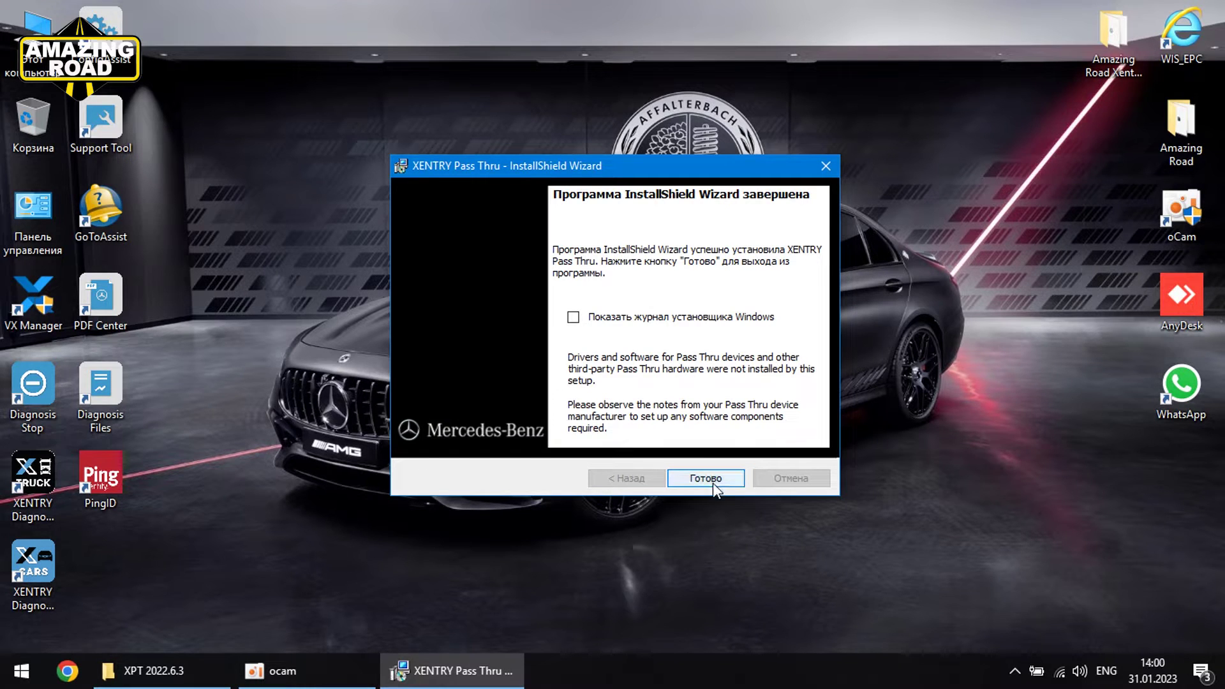
pyautogui.click(718, 480)
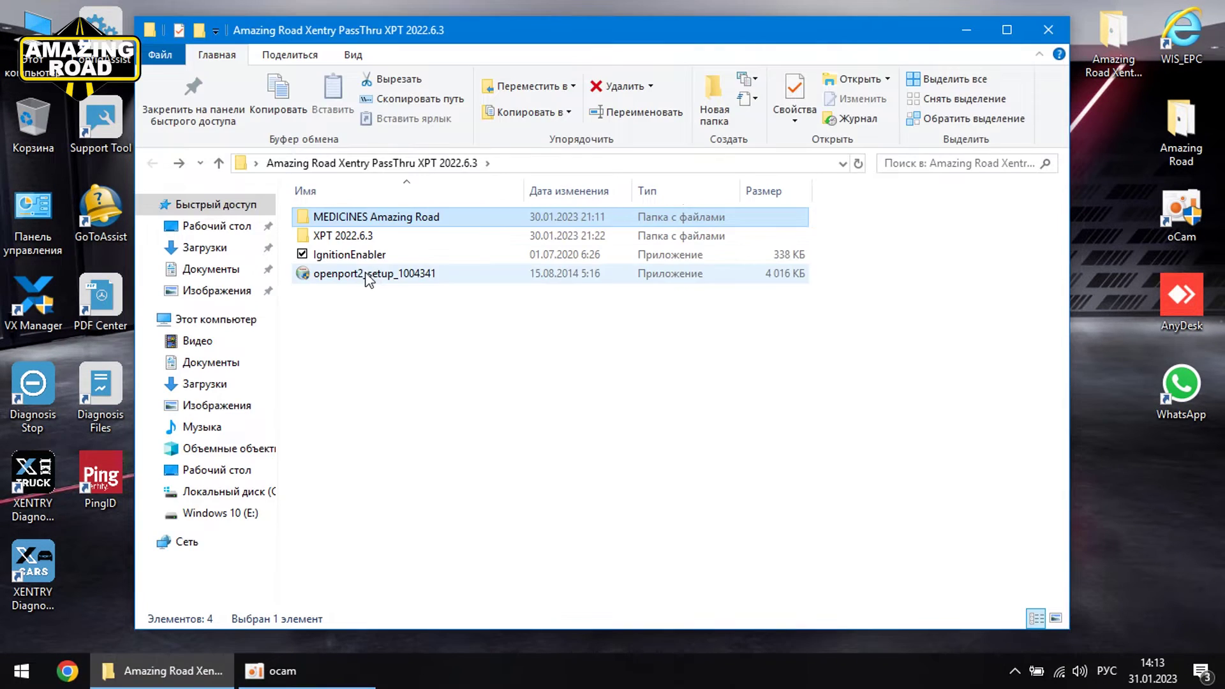
# - Open the OpenPort 2.0 J2534 driver setup from openport2_setup_1004341 and cancel it
pyautogui.doubleClick(370, 274)
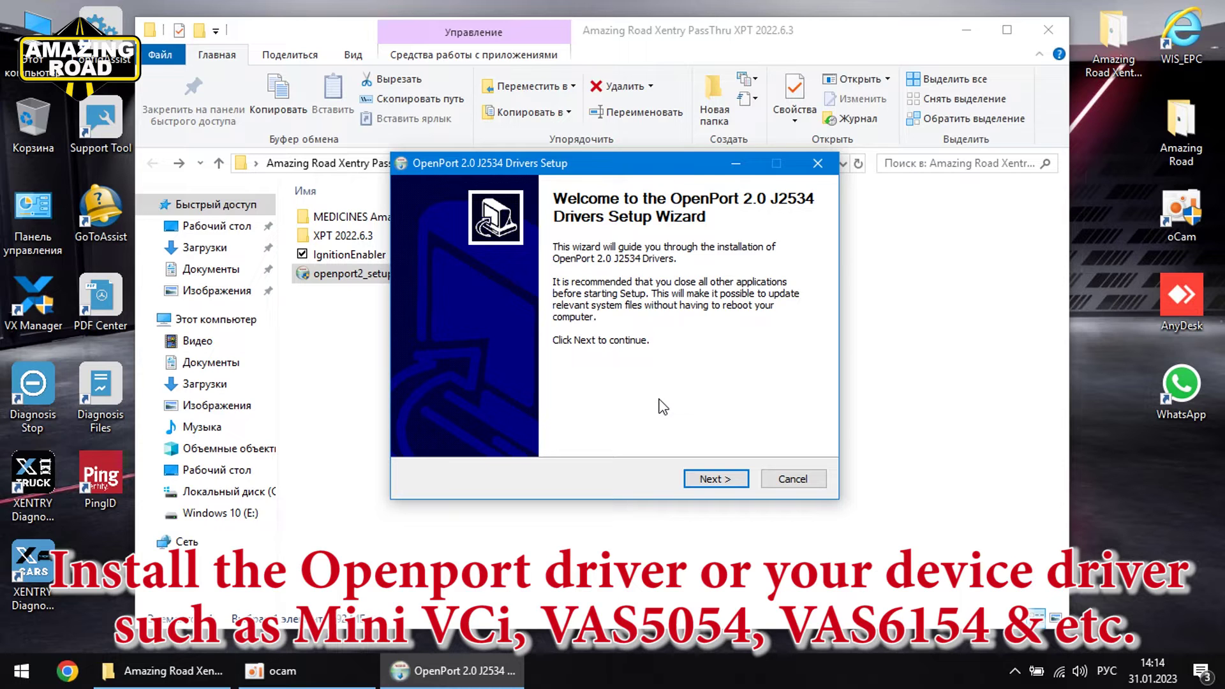
pyautogui.click(808, 482)
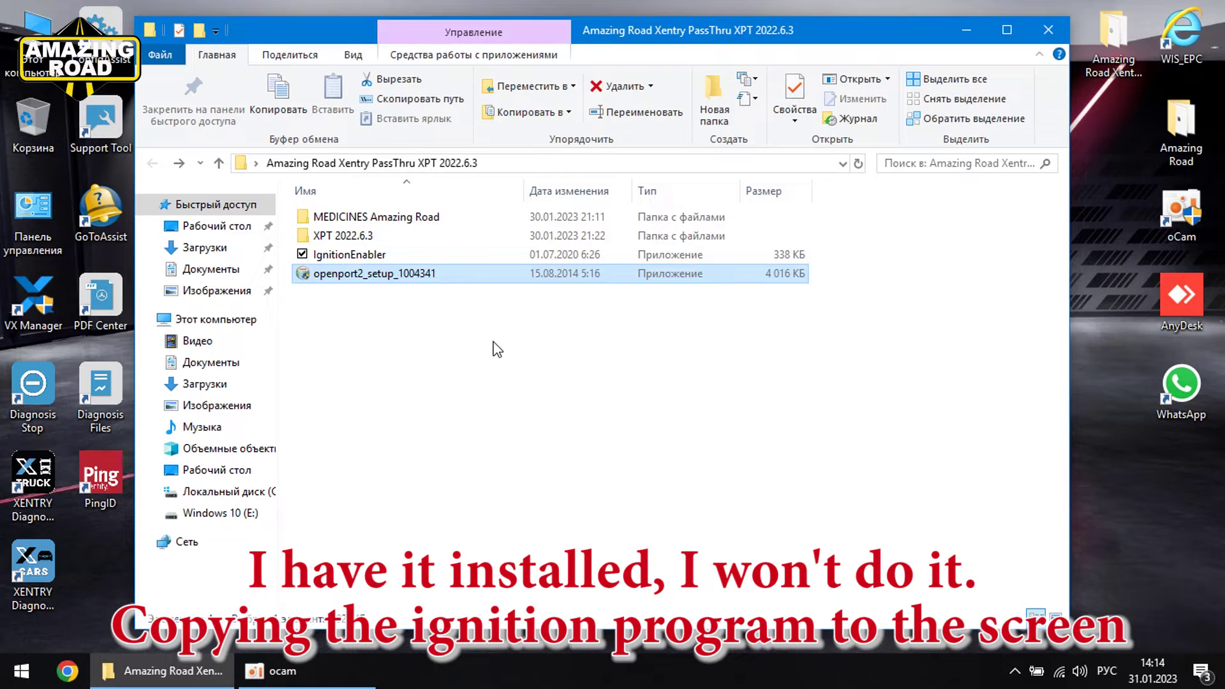
# - Copy the IgnitionEnabler program to the desktop and place its icon beside the XENTRY Diagnosis Cars shortcut
pyautogui.click(353, 258)
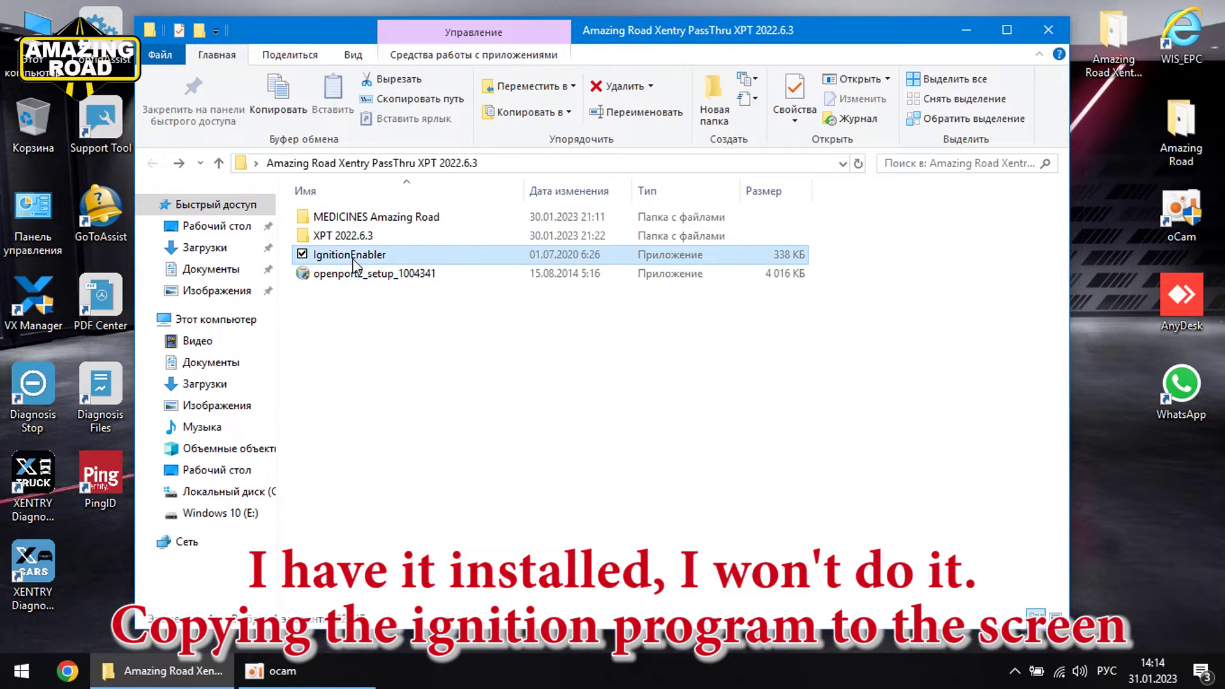
pyautogui.rightClick(360, 258)
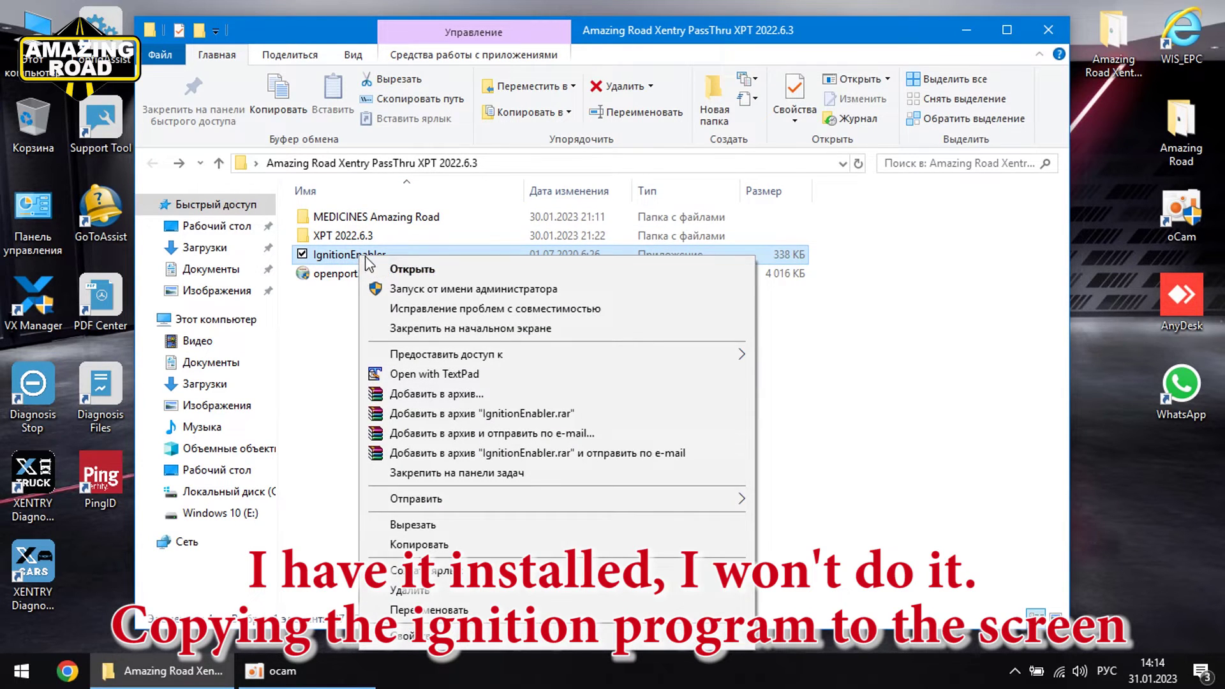
pyautogui.click(414, 546)
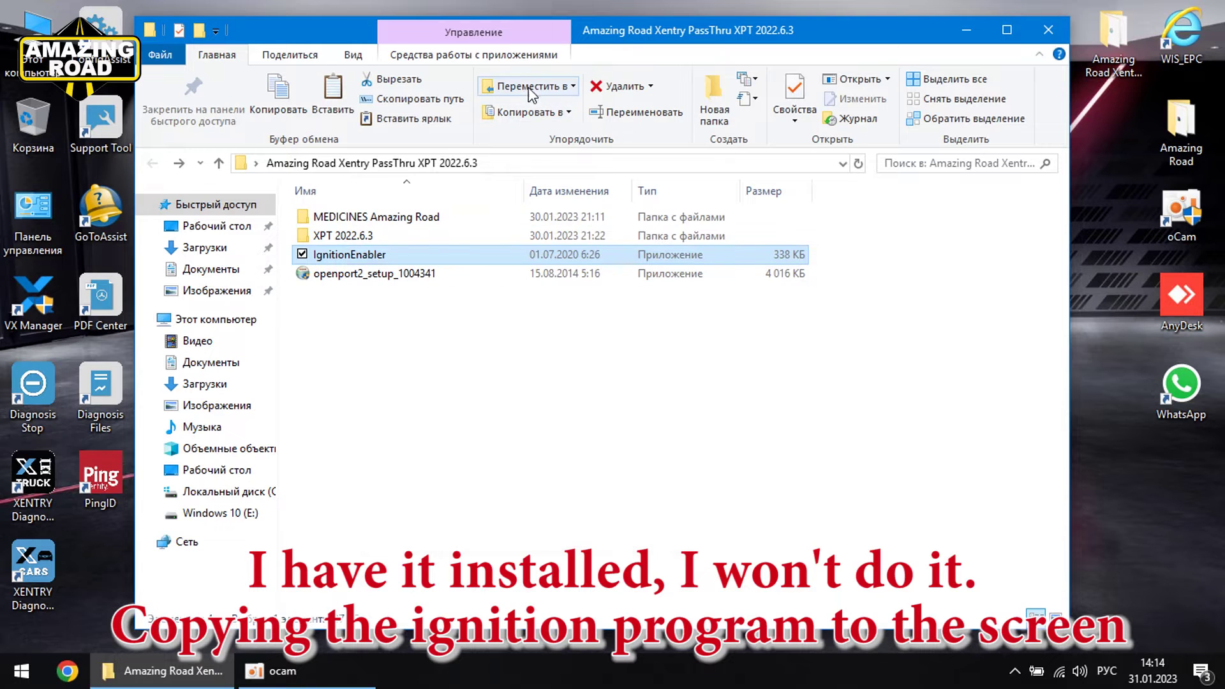
pyautogui.moveTo(604, 42); pyautogui.dragTo(753, 37)
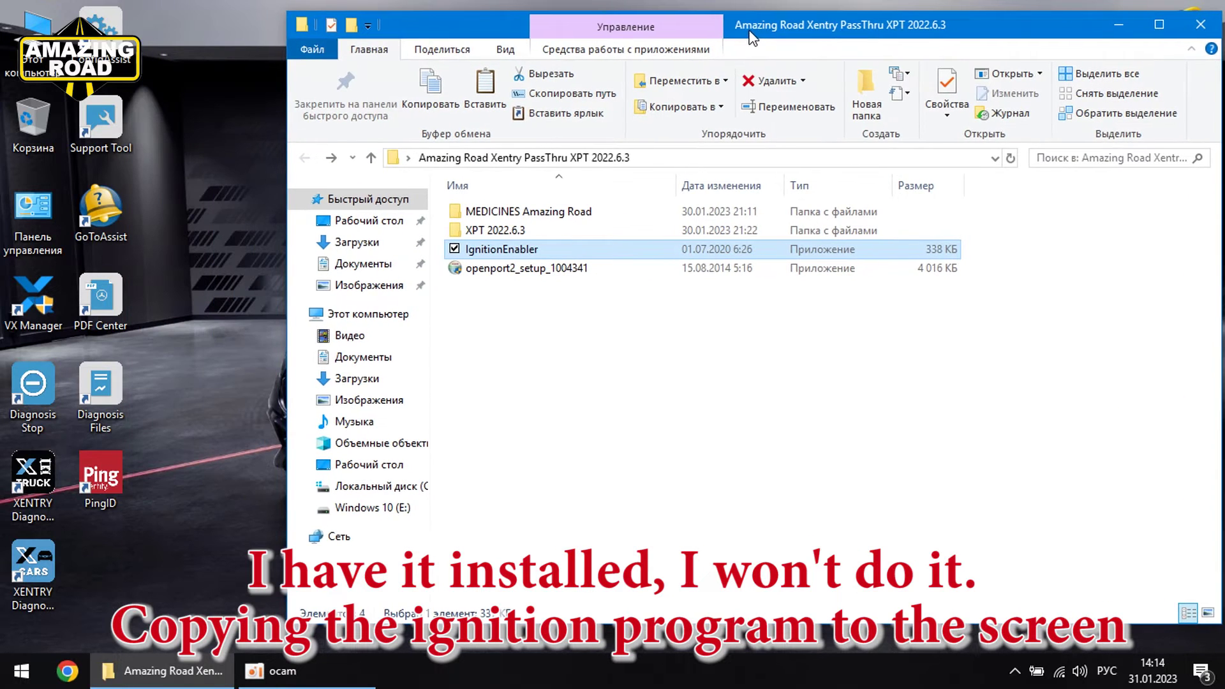
pyautogui.rightClick(178, 540)
pyautogui.click(211, 424)
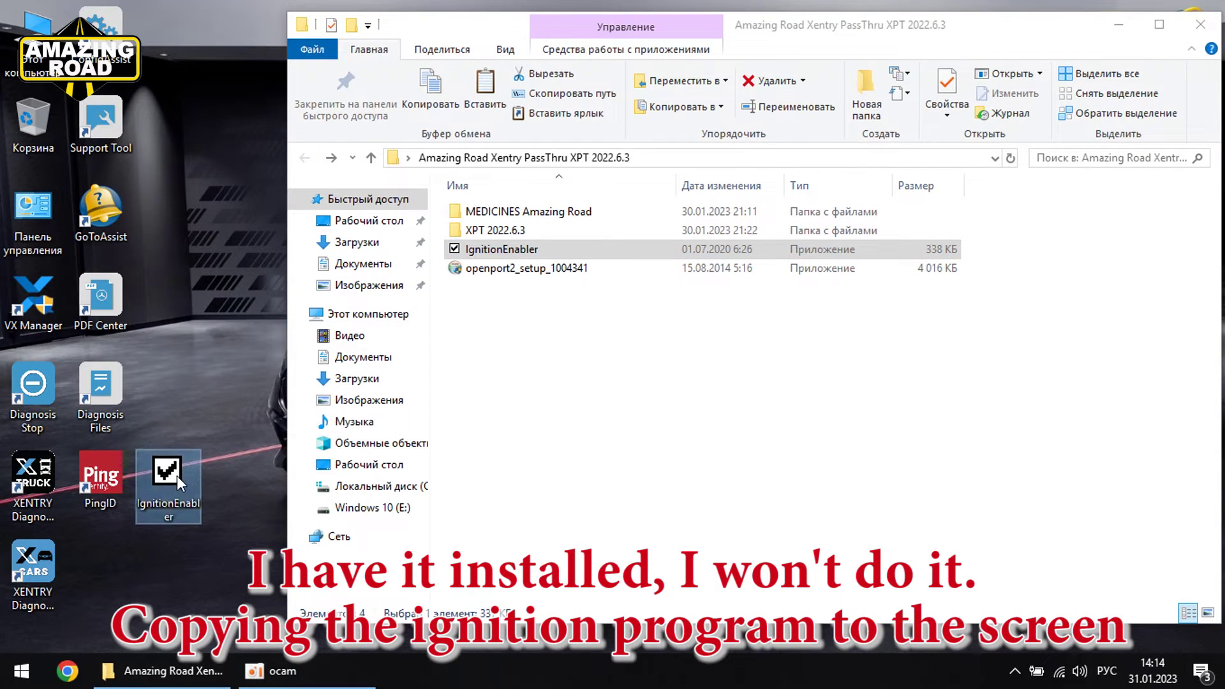
pyautogui.moveTo(178, 483); pyautogui.dragTo(109, 577)
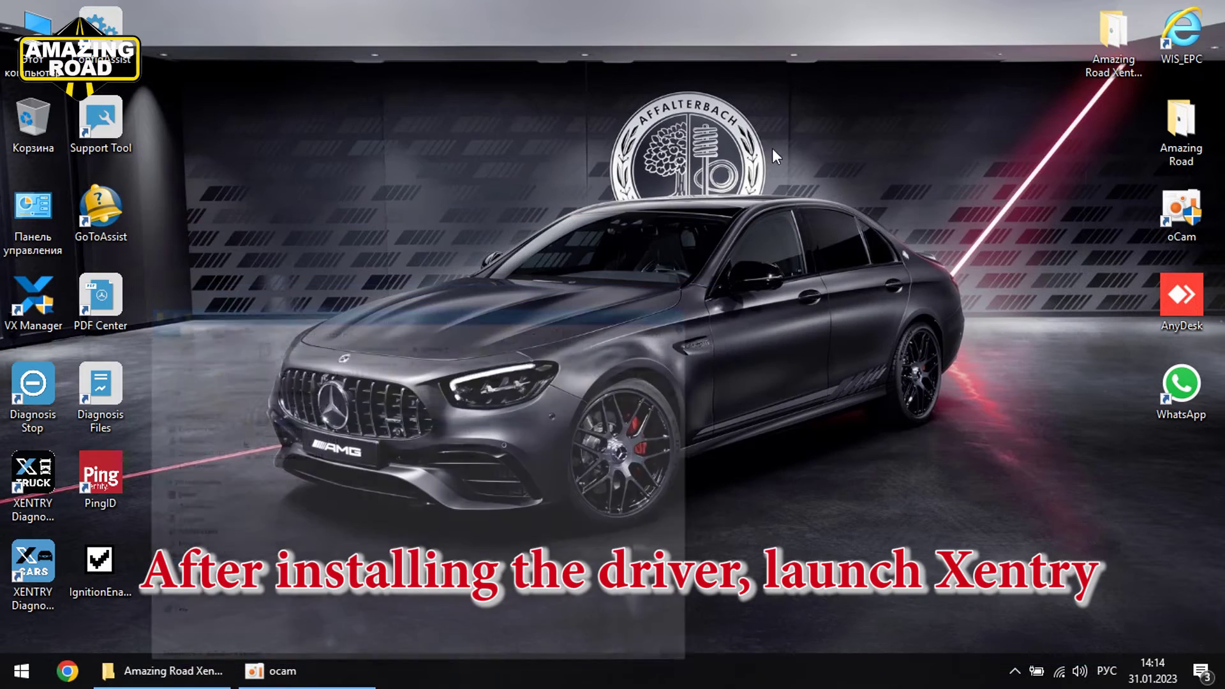
# - Launch XENTRY Diagnosis Cars from the desktop with the Tactrix Inc. - OpenPort 2.0 J2534 ISO/CAN/VPW/PWM PassThru configuration
pyautogui.click(1098, 68)
pyautogui.click(39, 564)
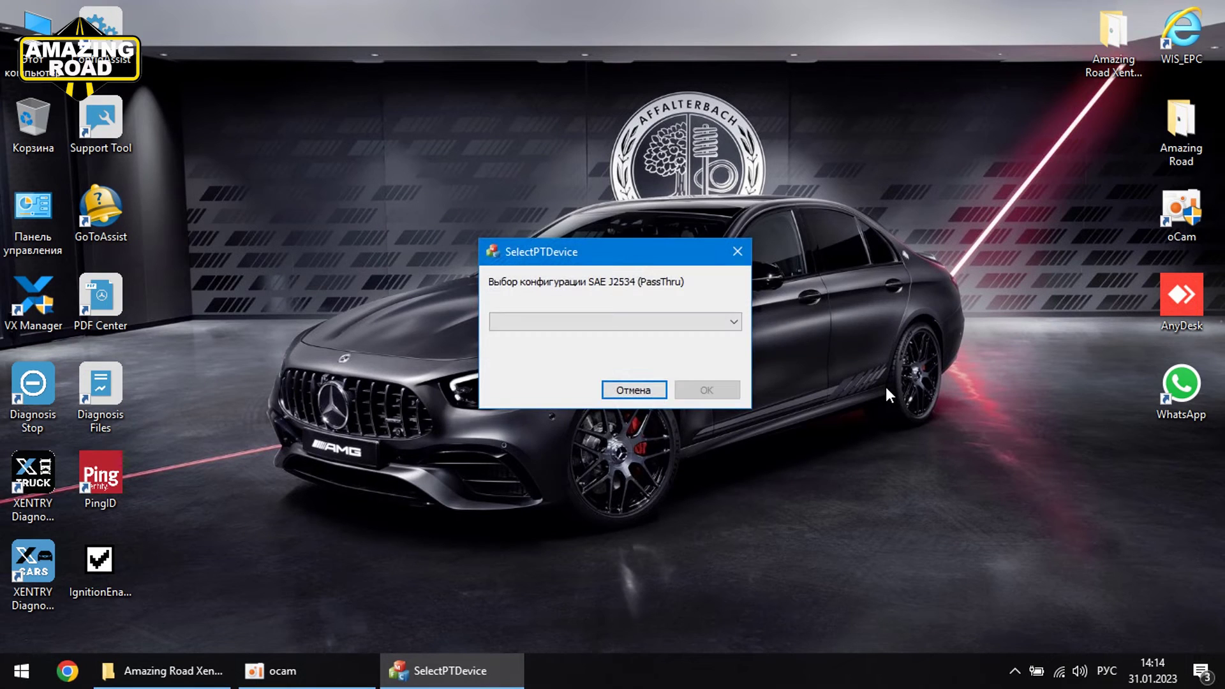
pyautogui.click(733, 322)
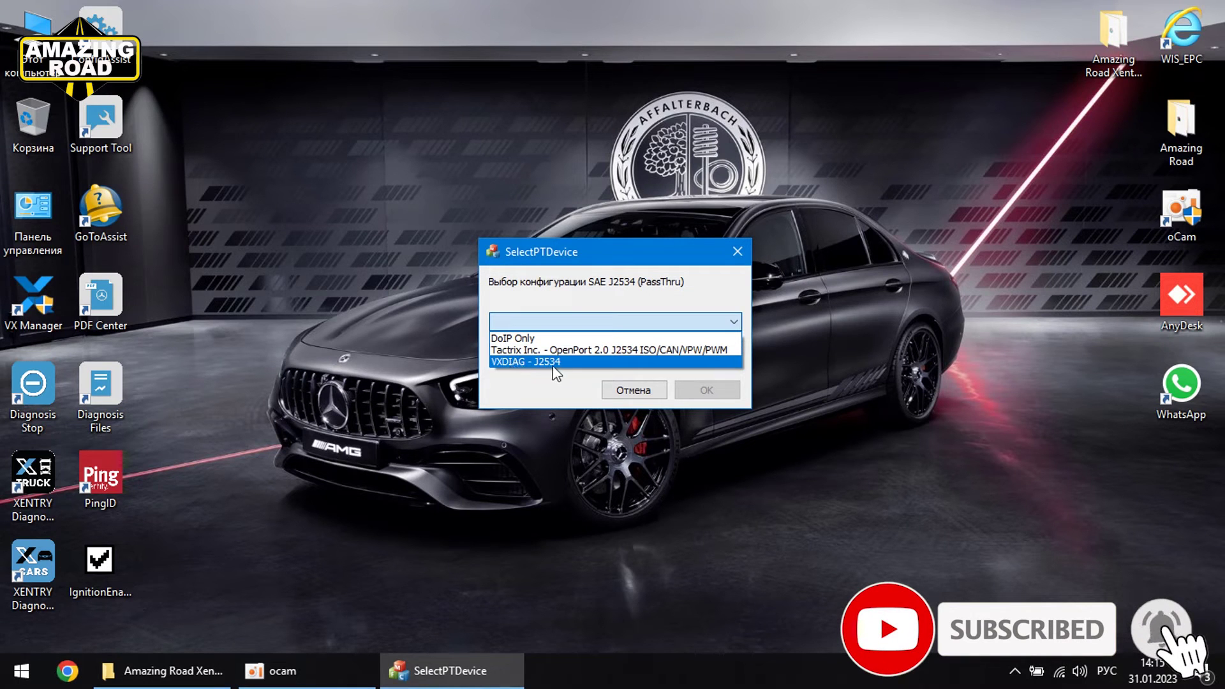
pyautogui.click(518, 349)
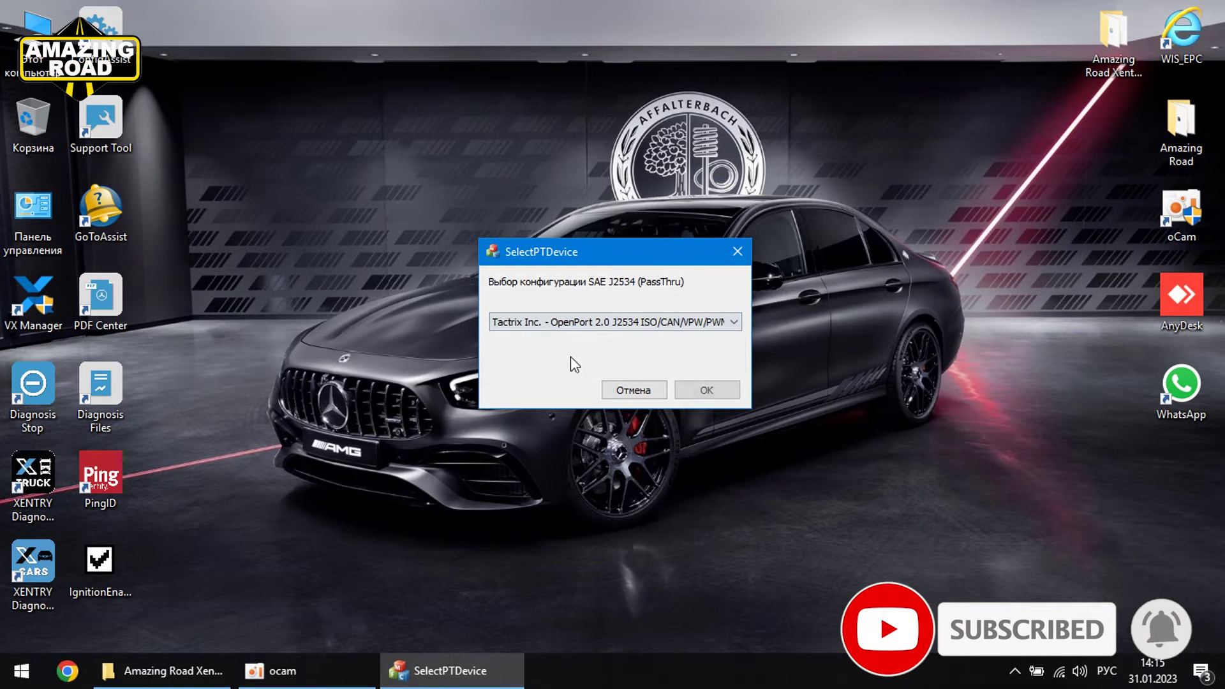
pyautogui.click(699, 392)
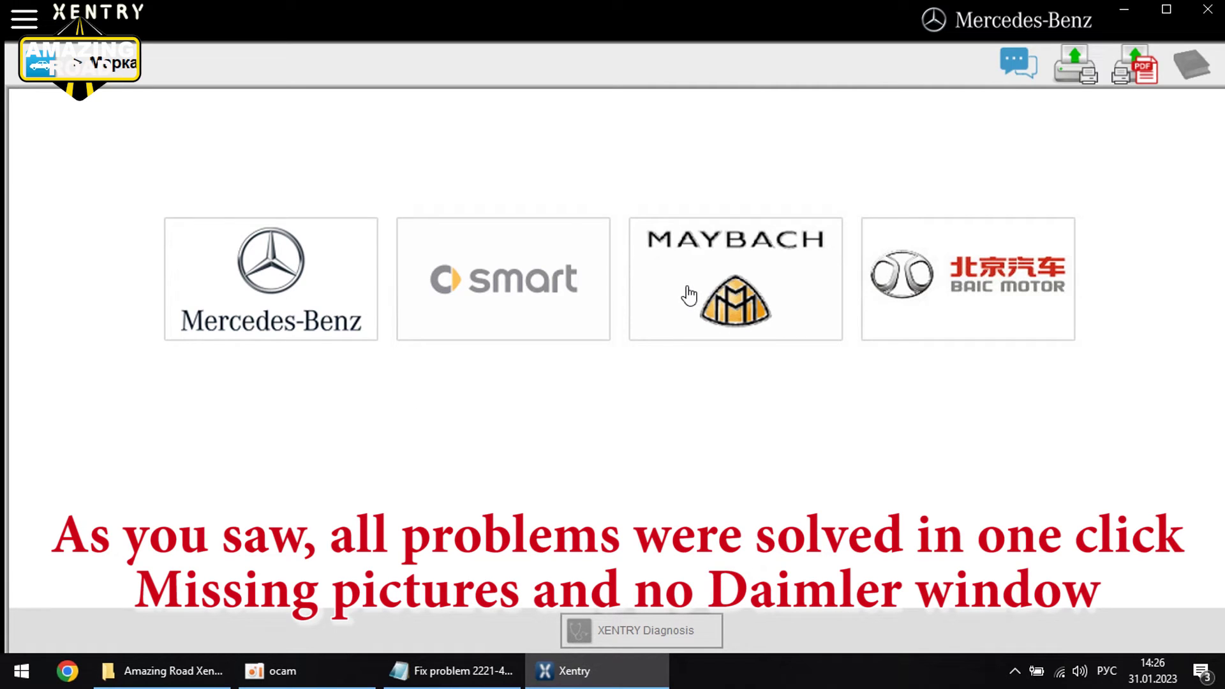
# - Open the Mercedes-Benz brand and examine the pictures of the passenger car series, filtering by class up to sports cars
pyautogui.click(296, 291)
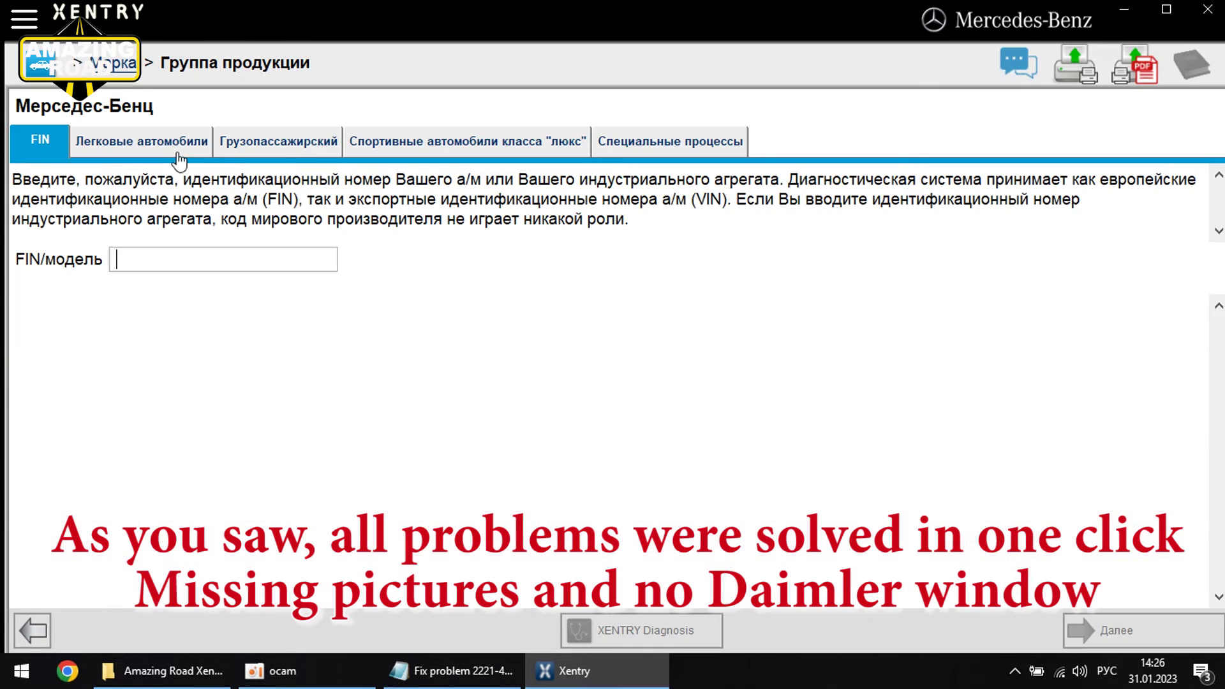
pyautogui.click(182, 156)
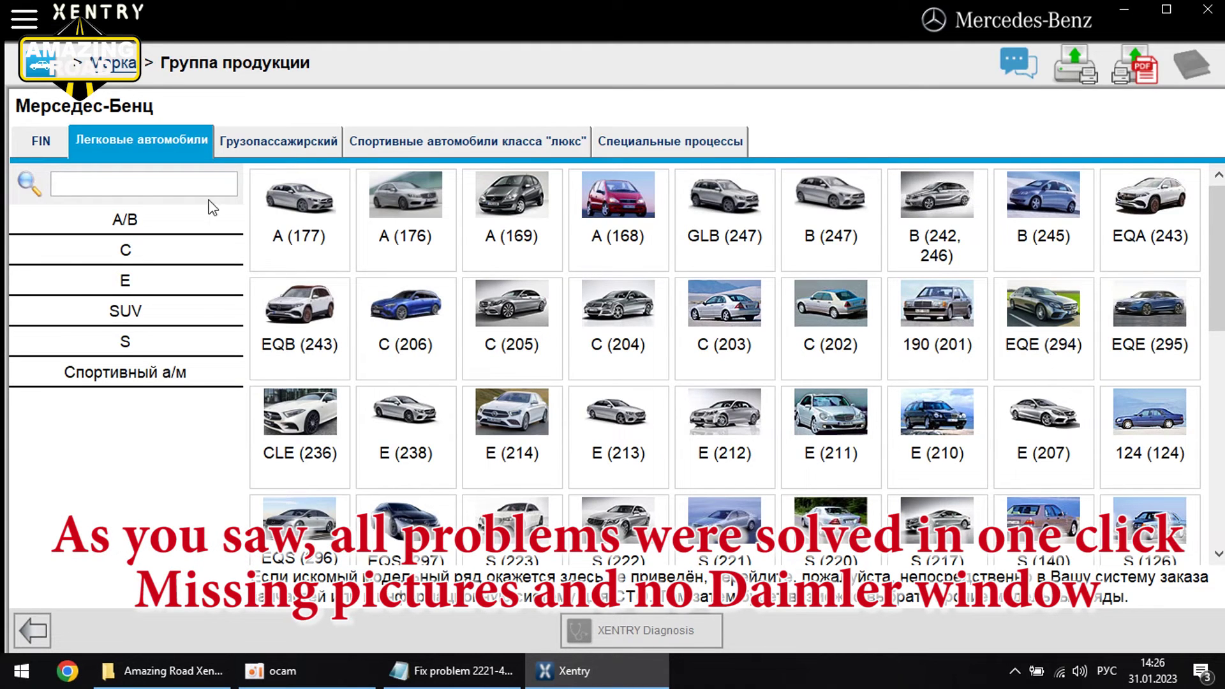
pyautogui.click(144, 228)
pyautogui.click(152, 256)
pyautogui.click(151, 258)
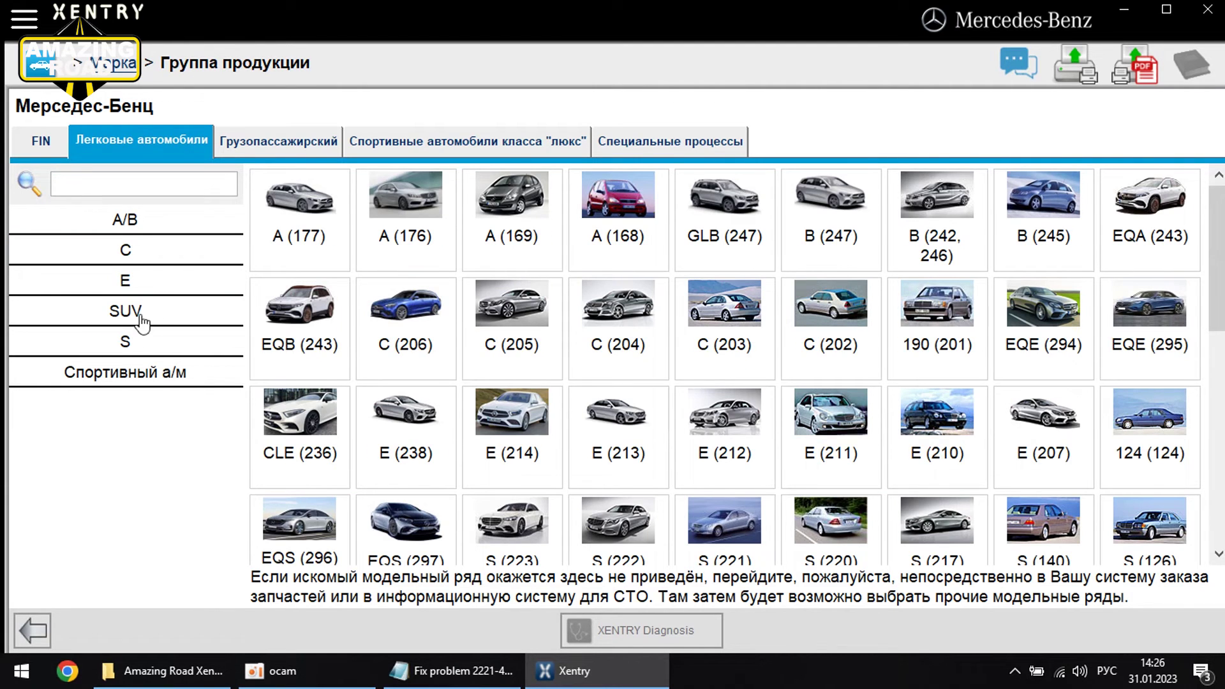
pyautogui.click(145, 342)
pyautogui.click(153, 376)
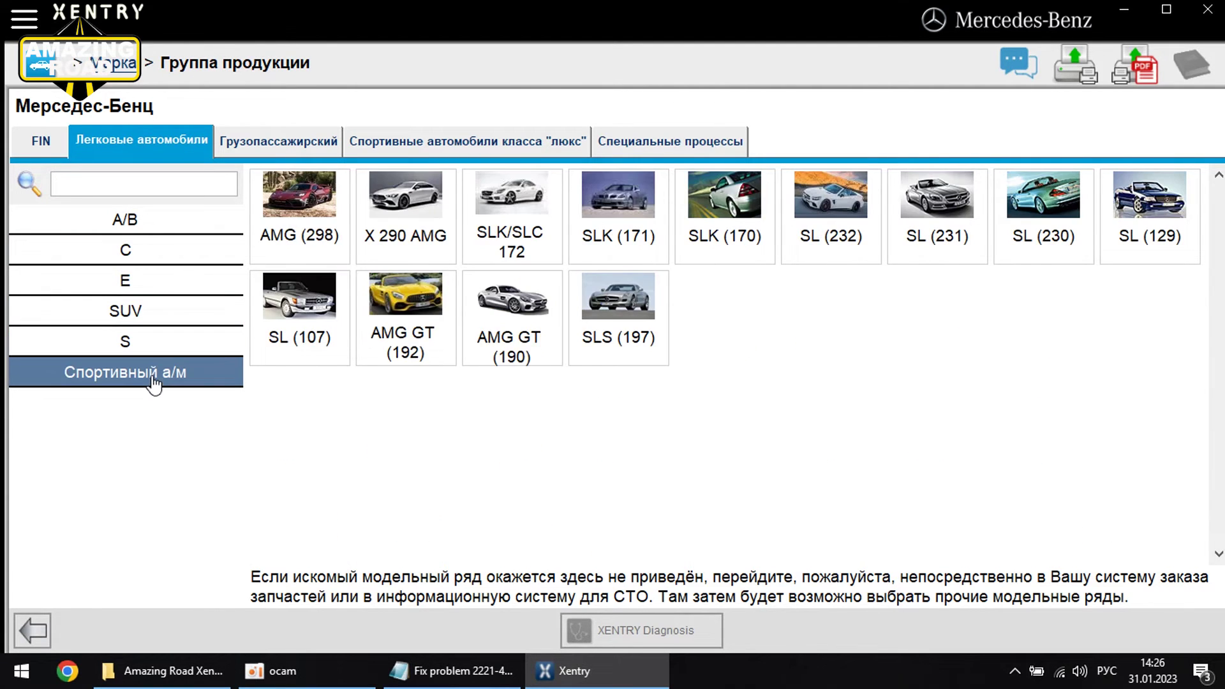
# - Check the Mercedes-Benz product groups for vans, luxury-class sports cars and special processes
pyautogui.click(280, 143)
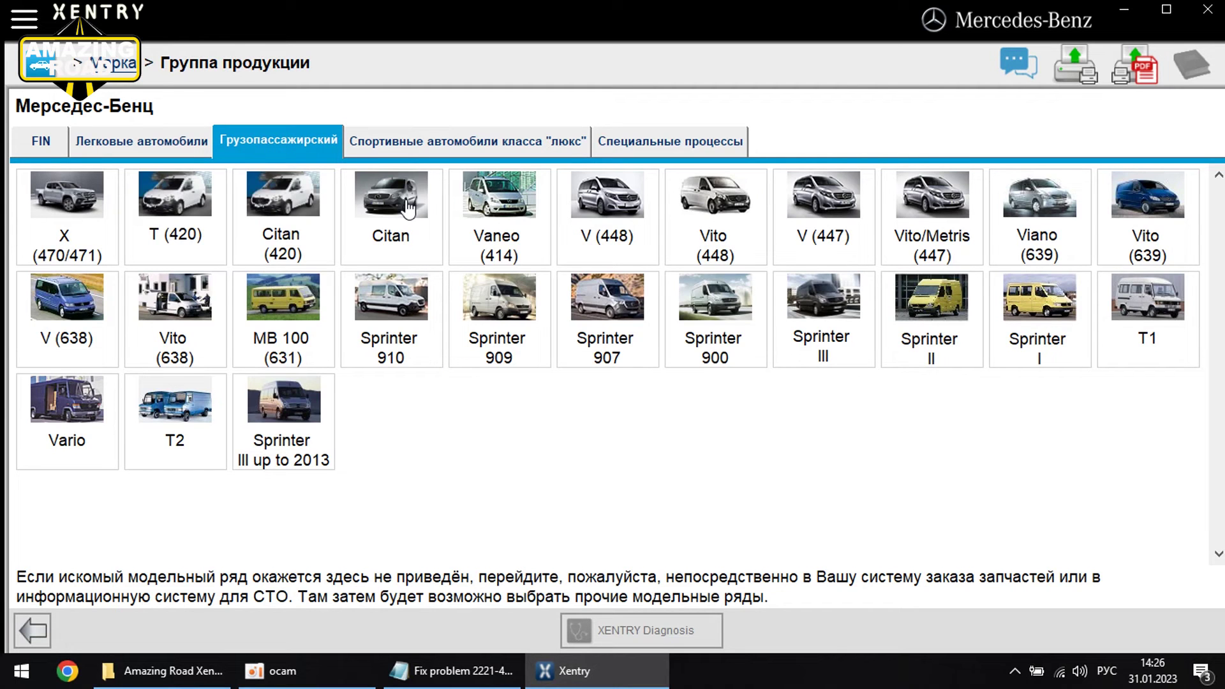
pyautogui.click(431, 141)
pyautogui.click(647, 152)
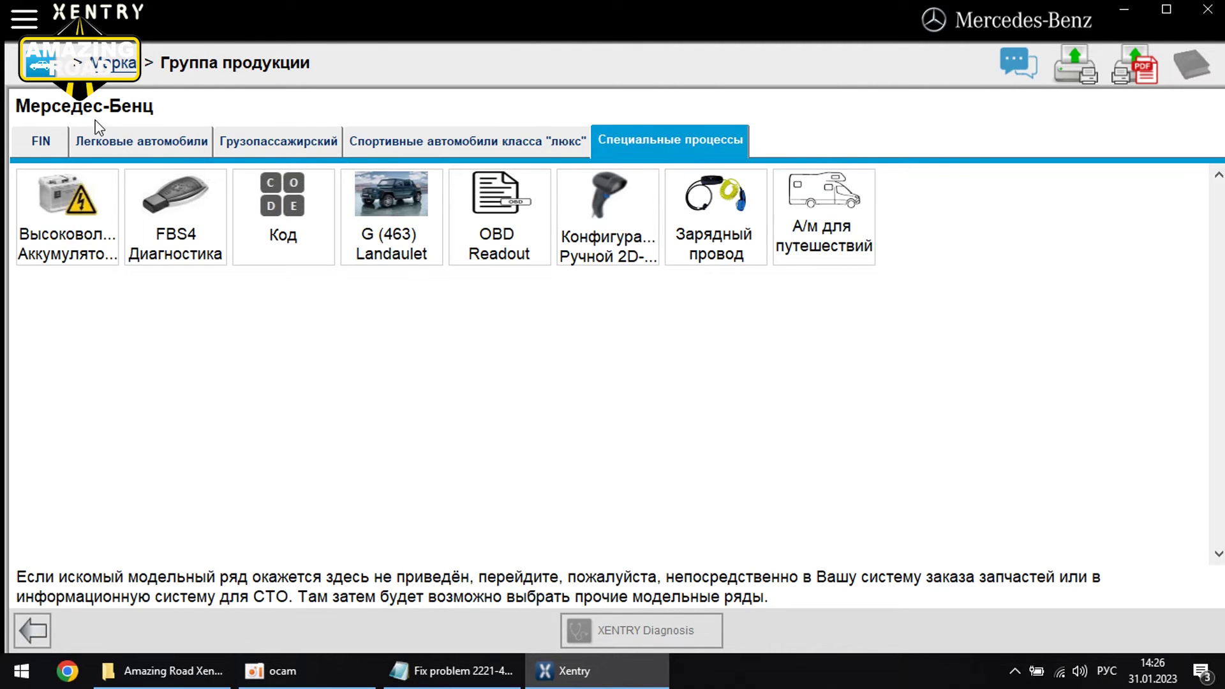
# - Shut down XENTRY by minimizing its window and running Diagnosis Stop from the desktop
pyautogui.click(23, 17)
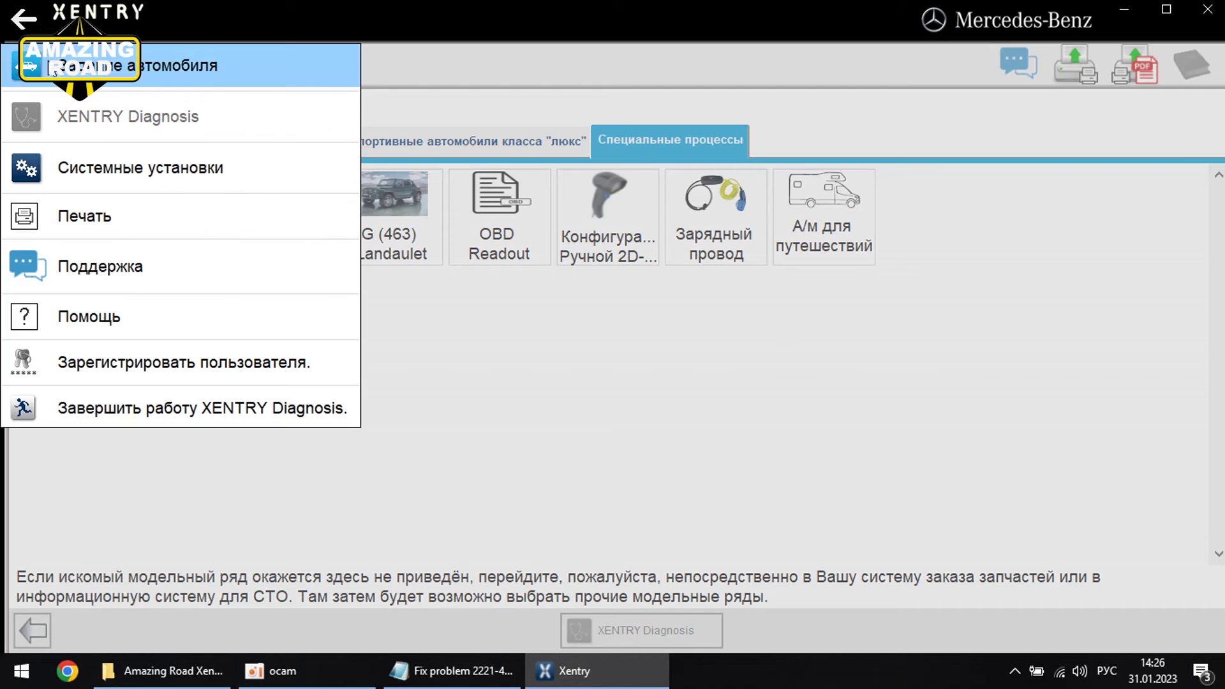
pyautogui.click(140, 408)
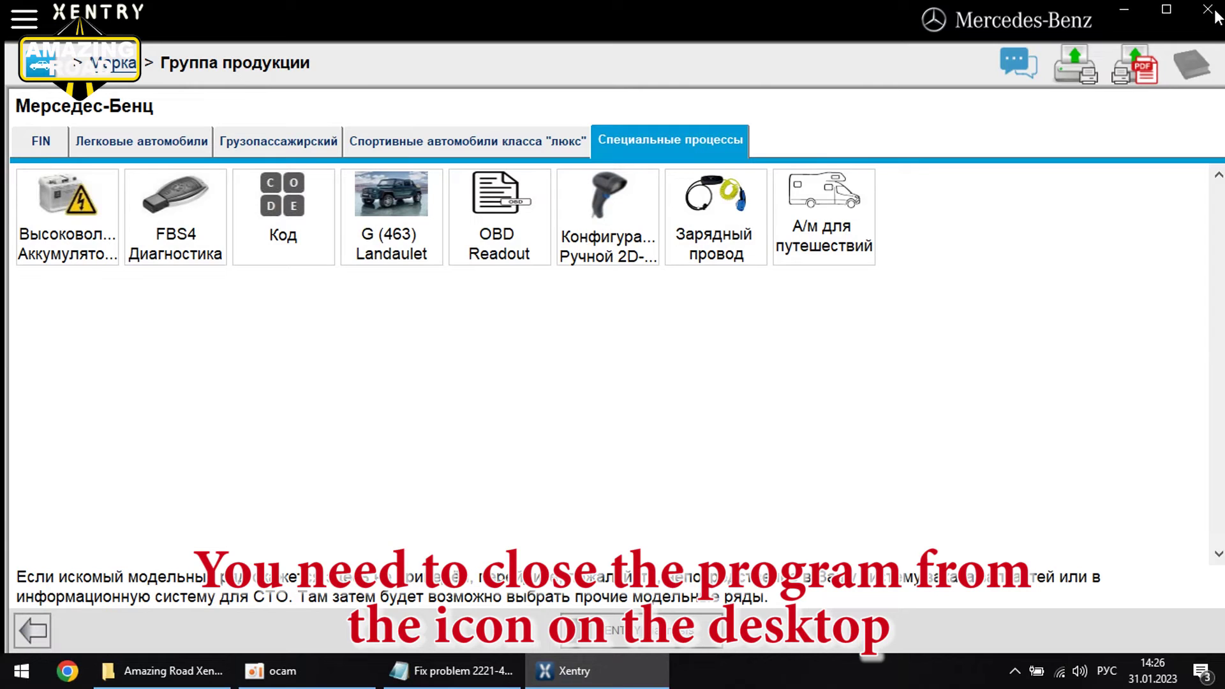
pyautogui.click(1125, 9)
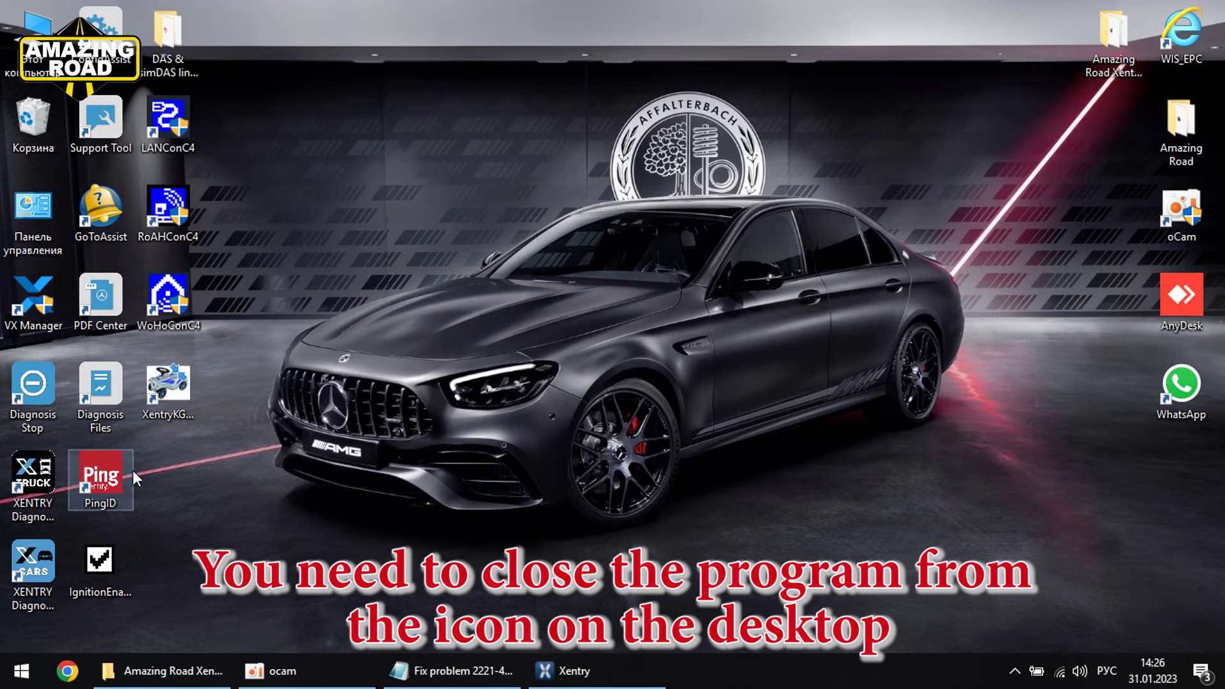
pyautogui.click(40, 396)
pyautogui.doubleClick(39, 396)
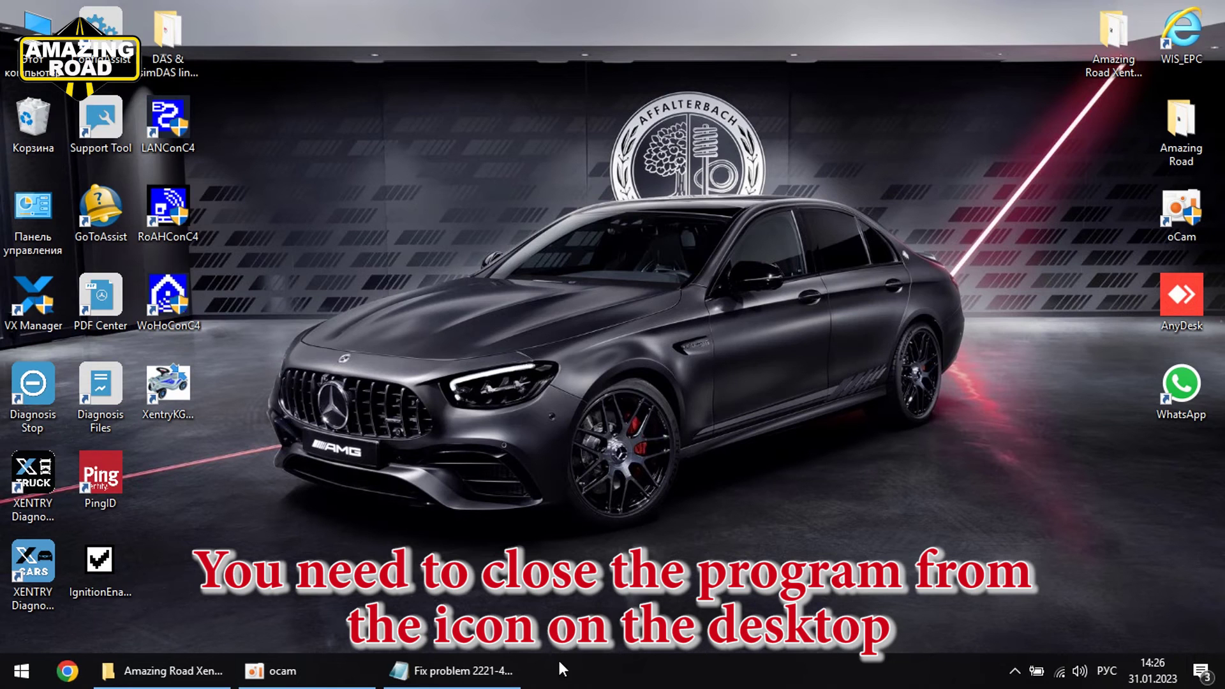
# - Close the Fix problem 2221-45 text file and empty the Recycle Bin
pyautogui.click(504, 670)
pyautogui.click(1184, 82)
pyautogui.rightClick(29, 125)
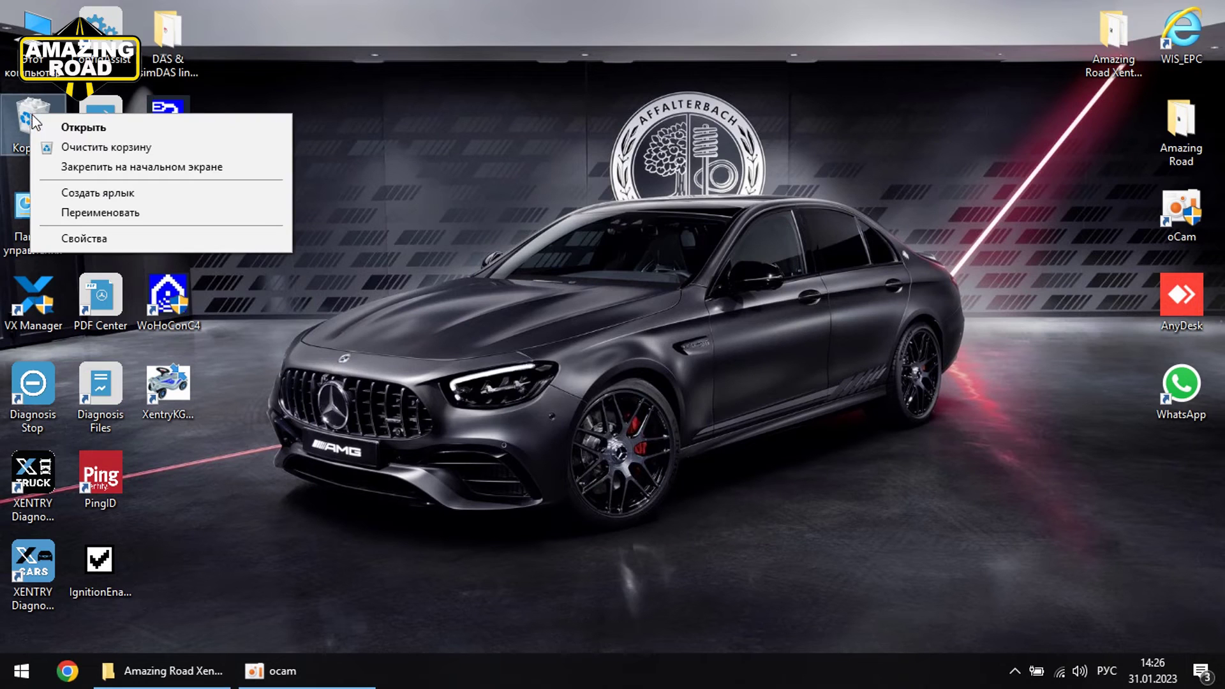
pyautogui.click(64, 145)
pyautogui.click(657, 406)
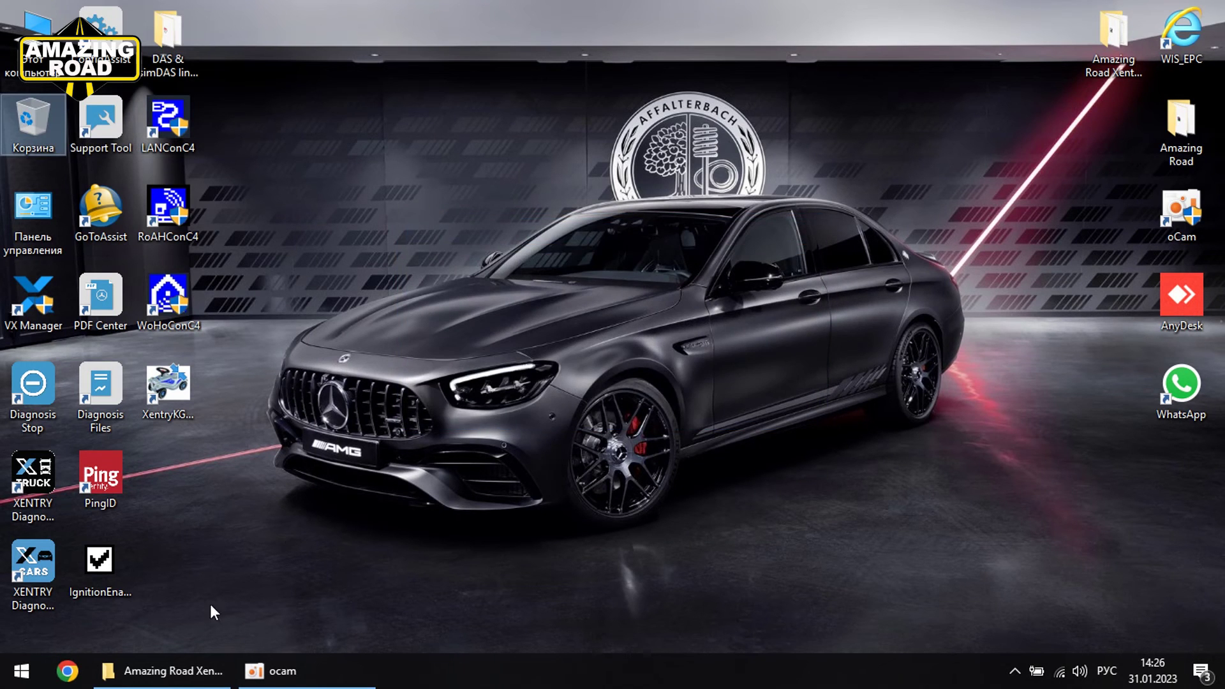
# - Close the Amazing Road Xentry PassThru XPT 2022.6.3 folder and launch XENTRY Diagnosis Truck with the Tactrix OpenPort 2.0 J2534 configuration
pyautogui.click(162, 670)
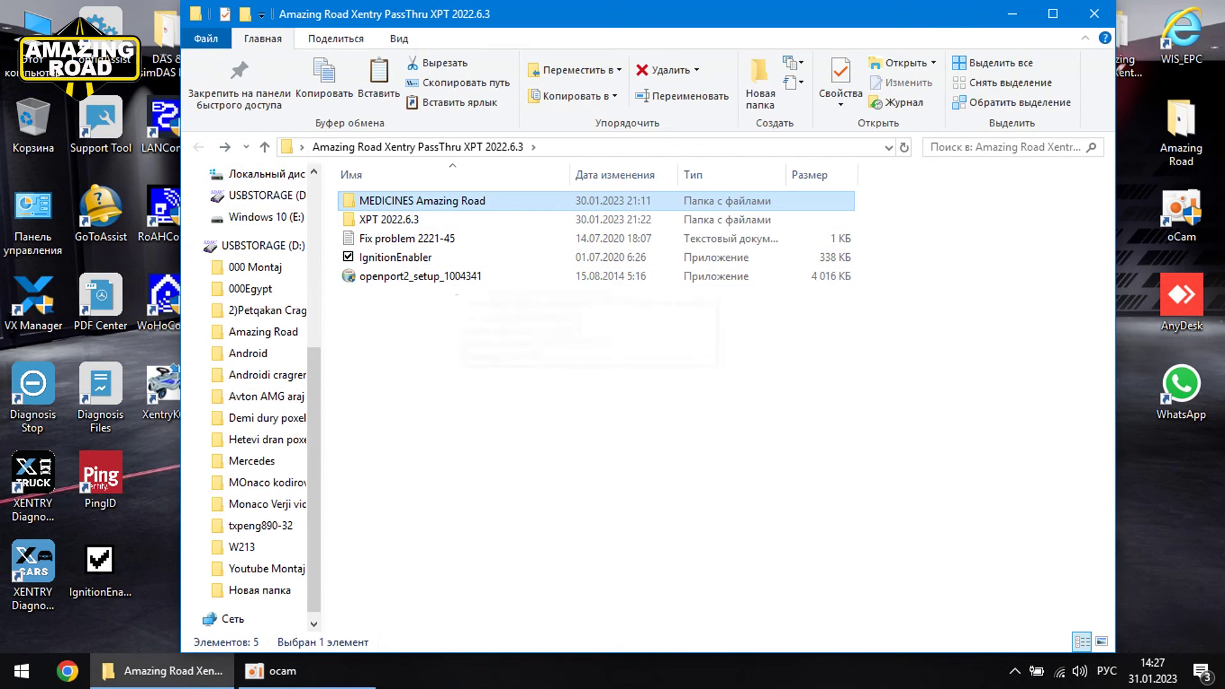
pyautogui.click(1094, 15)
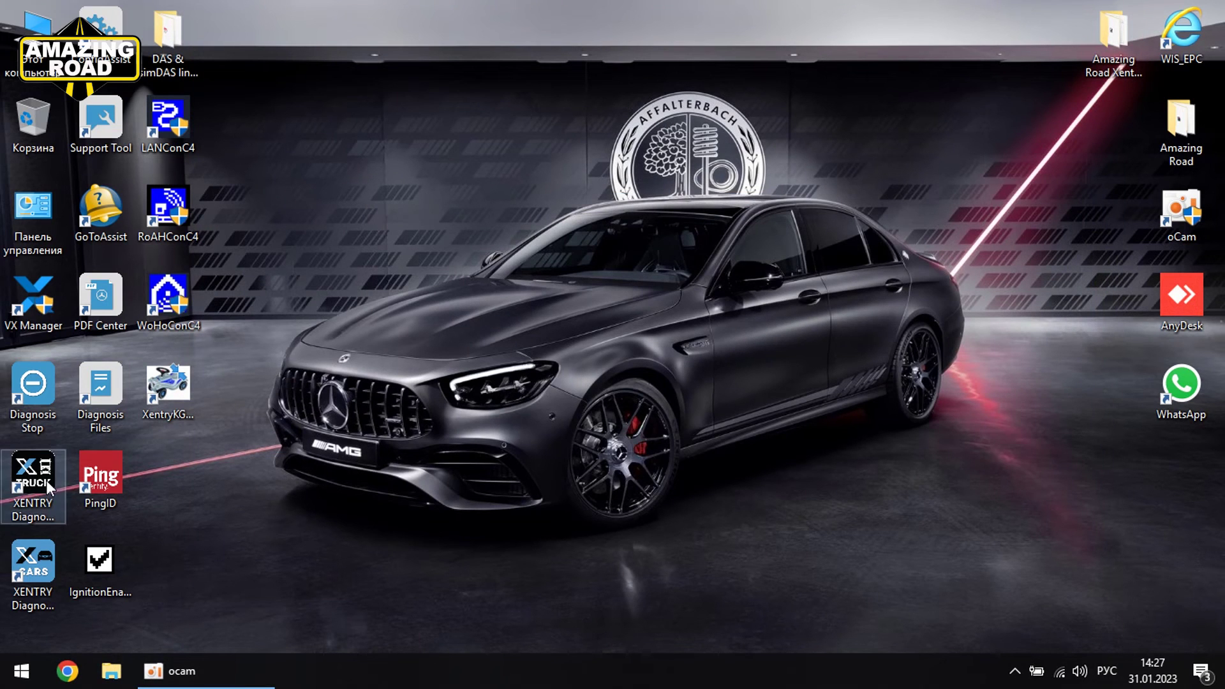
pyautogui.click(29, 484)
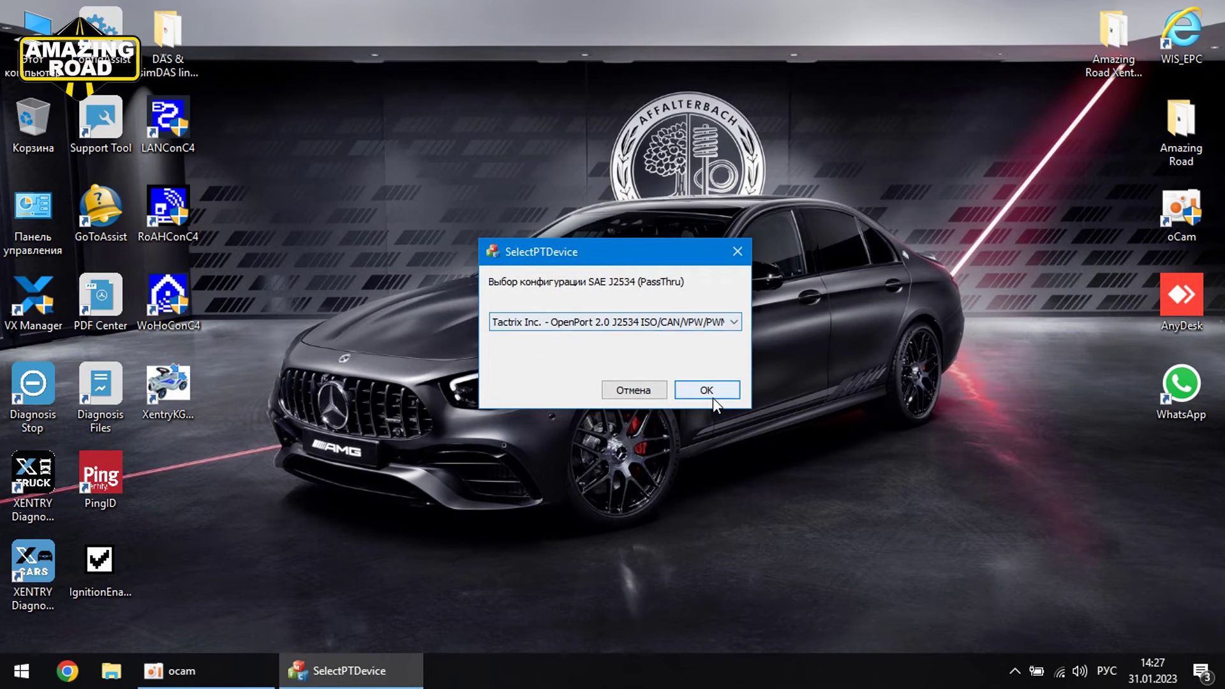
pyautogui.click(712, 392)
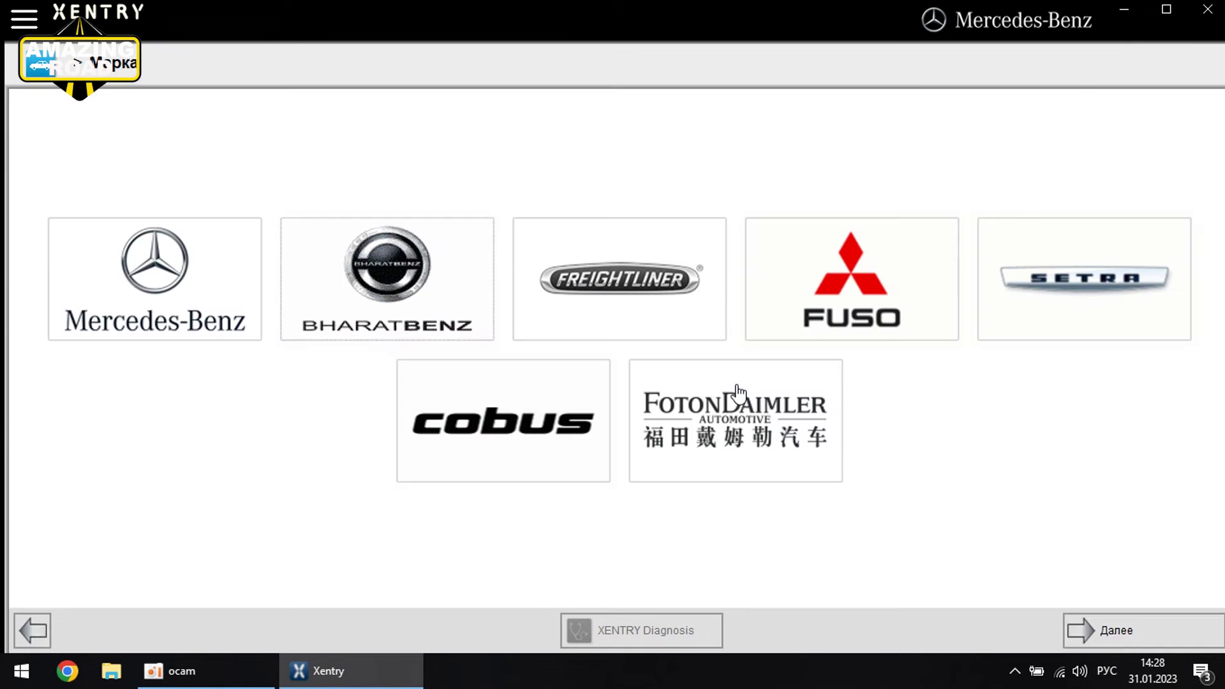
# - Open the Mercedes-Benz brand and examine the truck series, filtering by Actros / Antos / Arocs, Atego / Axor / ACCELO and special vehicles
pyautogui.click(134, 257)
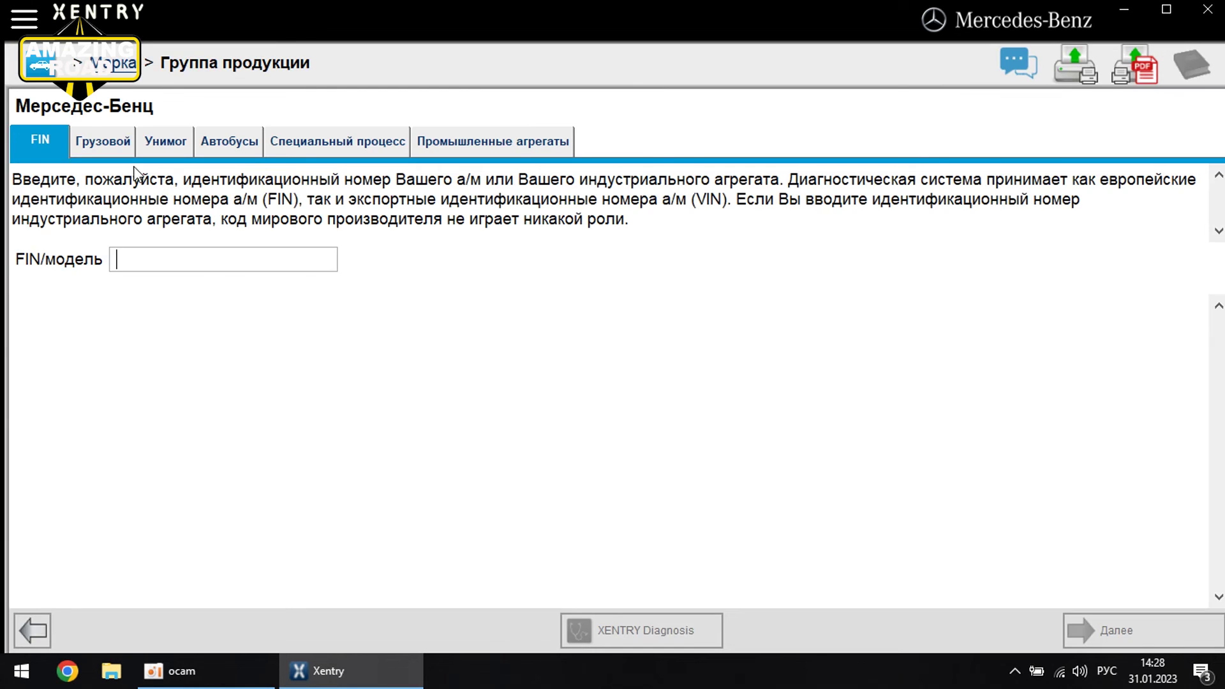
pyautogui.click(115, 145)
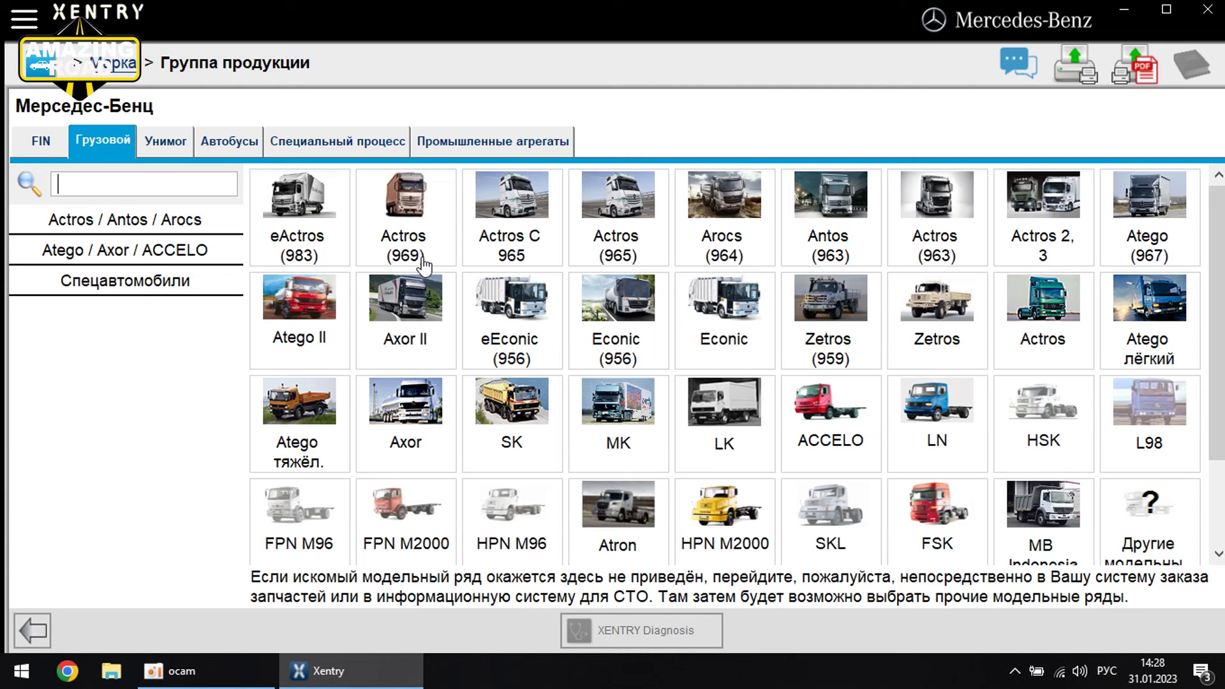
pyautogui.click(185, 220)
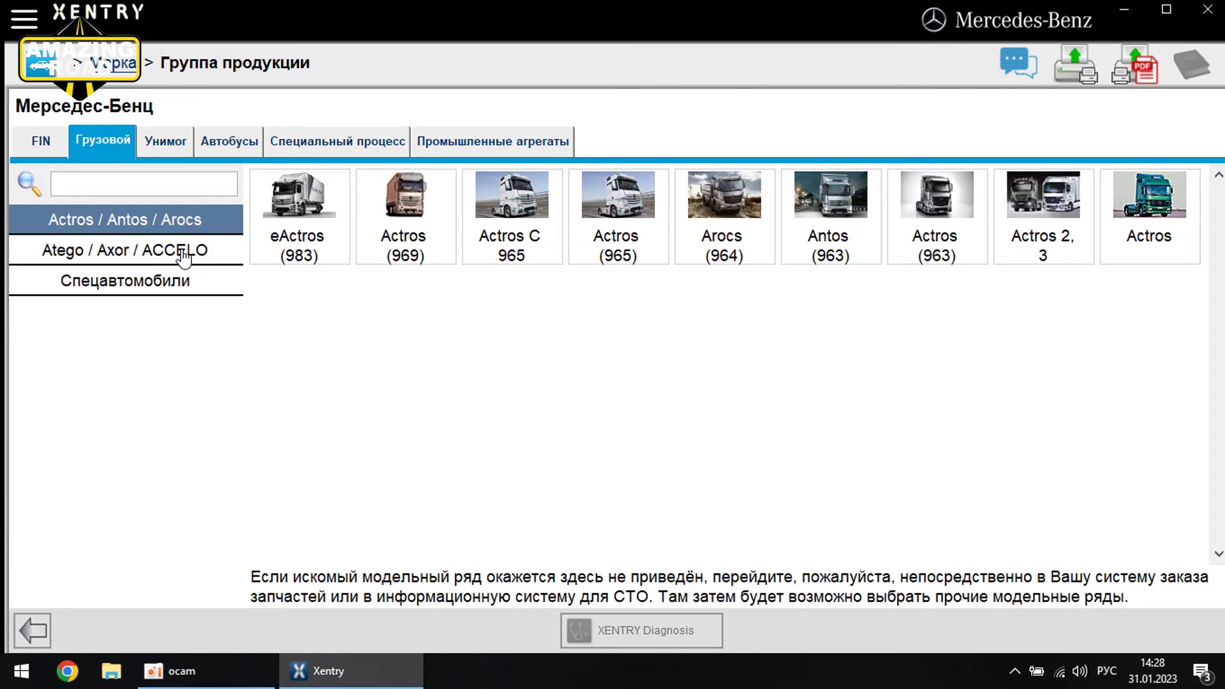
pyautogui.click(185, 250)
pyautogui.click(174, 282)
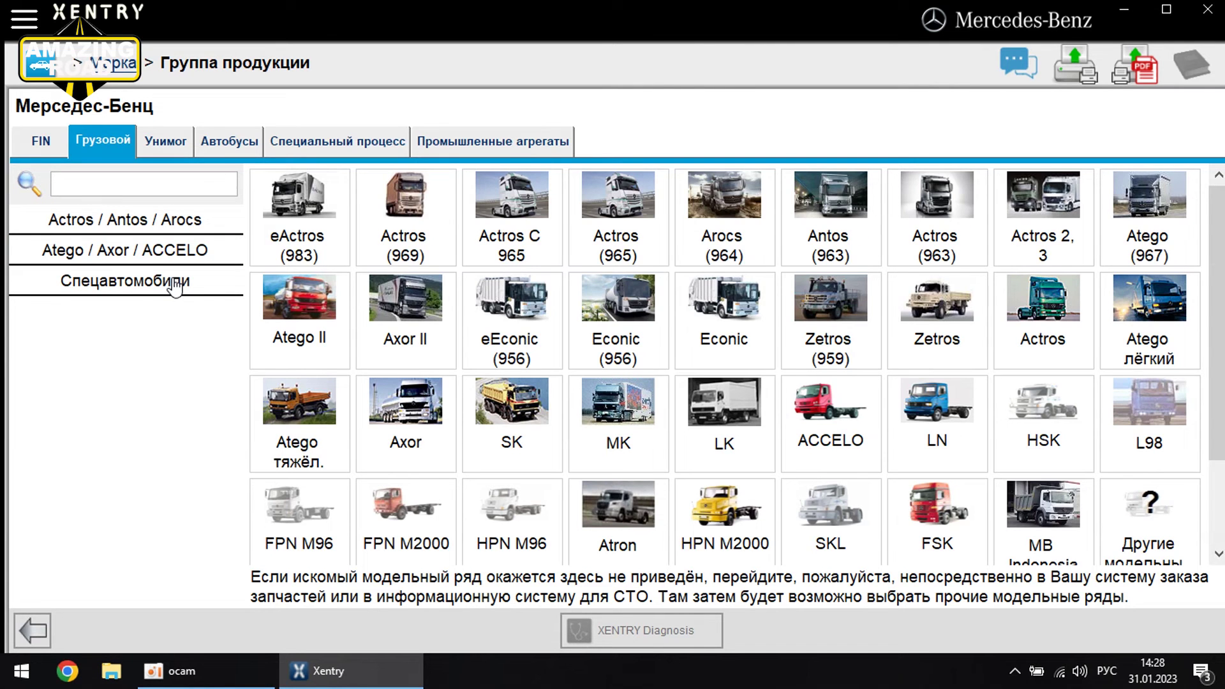
pyautogui.scroll(-2, 476, 319)
pyautogui.scroll(2, 477, 322)
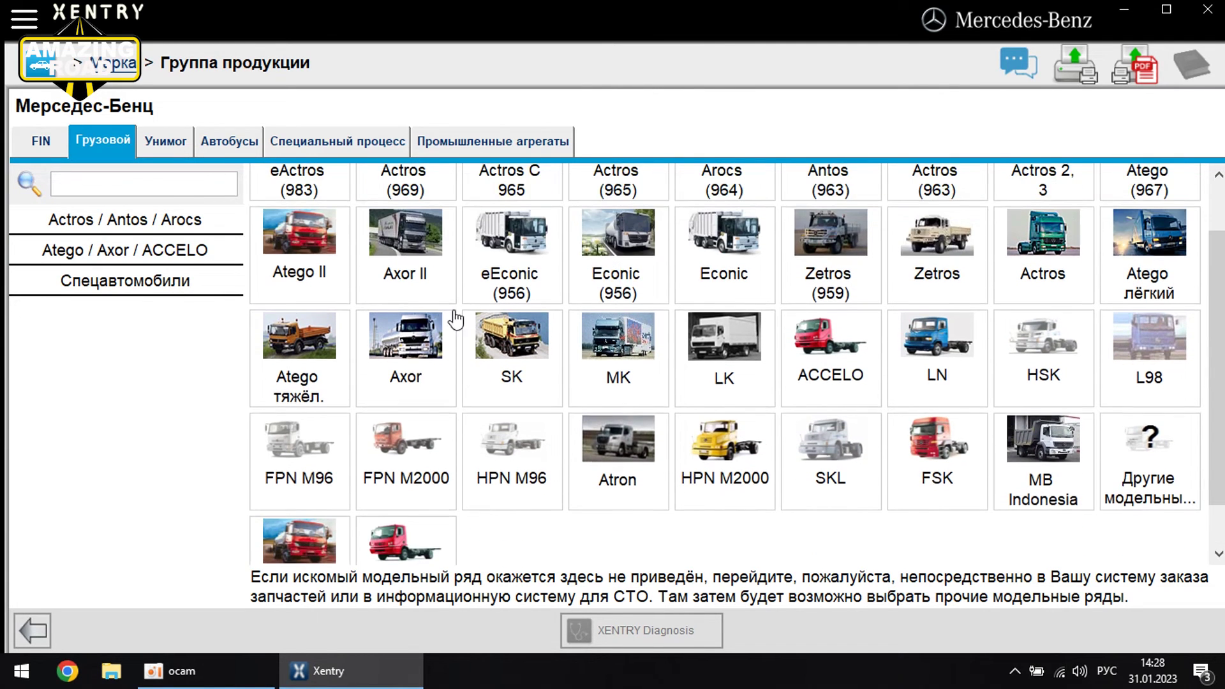
# - Check the Mercedes-Benz product groups for Unimog, buses, special processes and industrial units
pyautogui.click(178, 144)
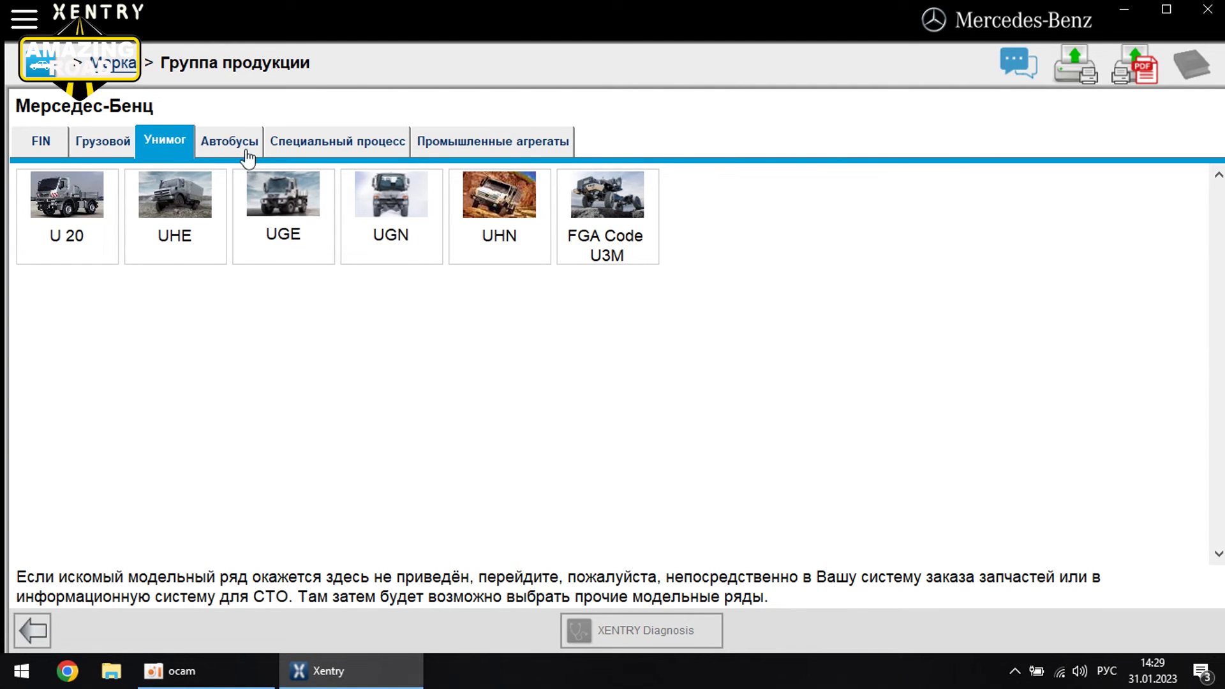
pyautogui.click(247, 153)
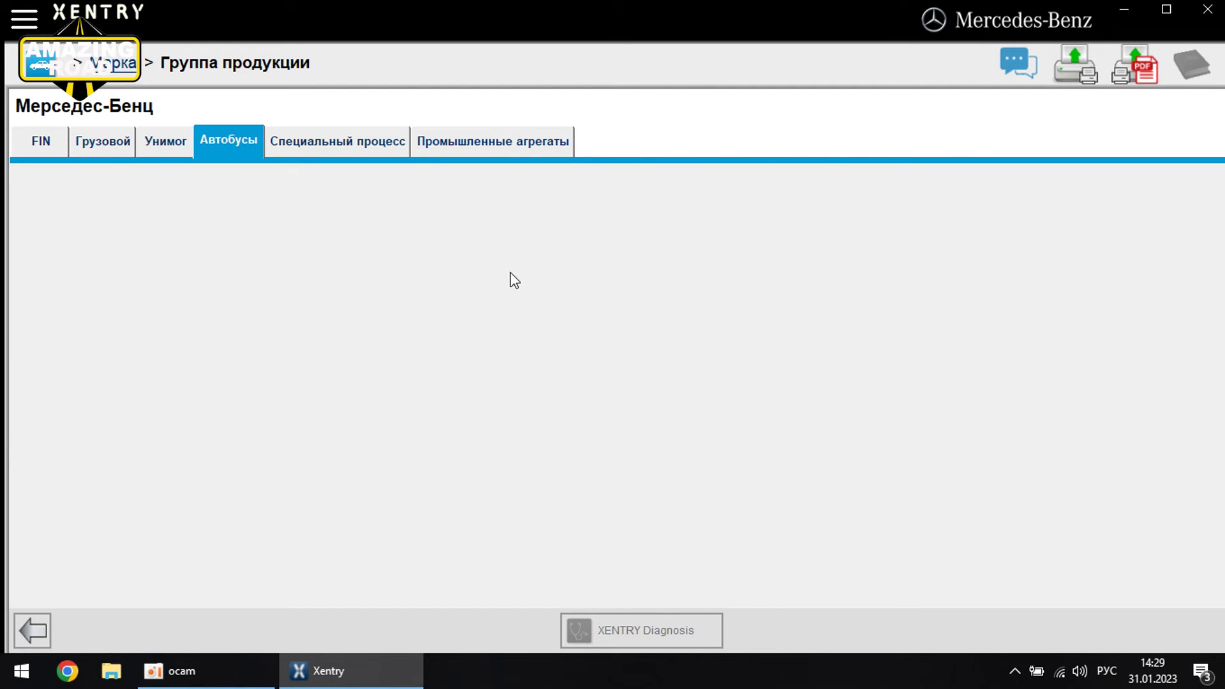
pyautogui.click(343, 148)
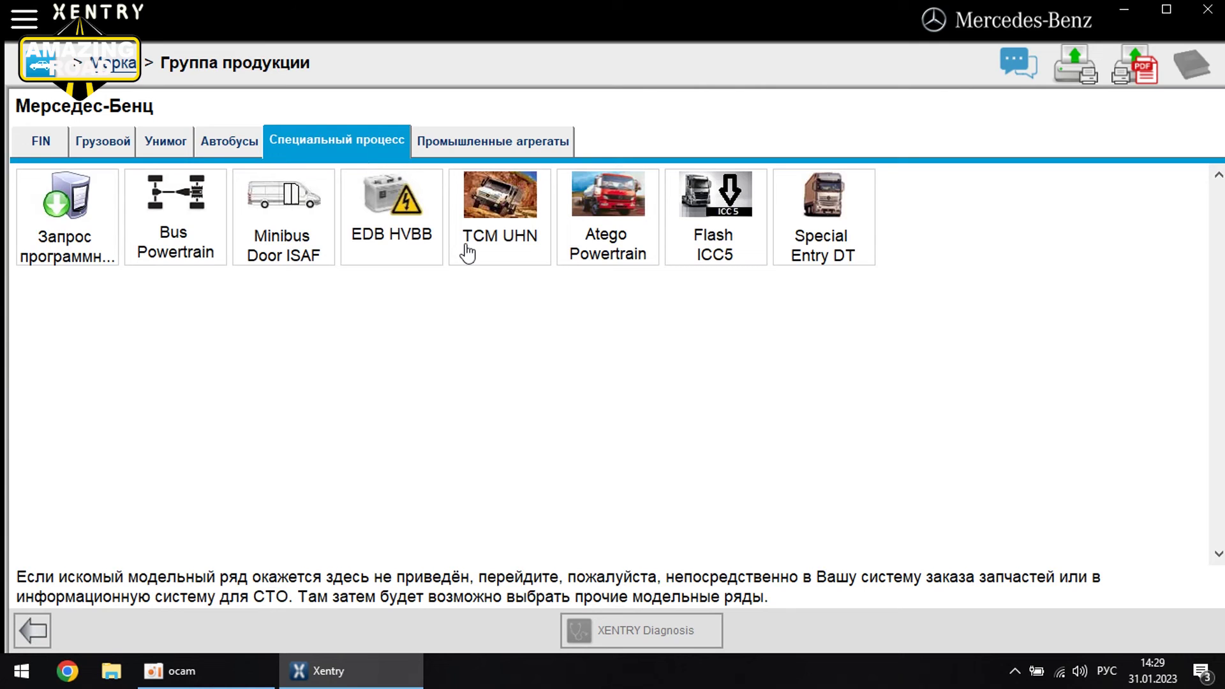
pyautogui.click(503, 150)
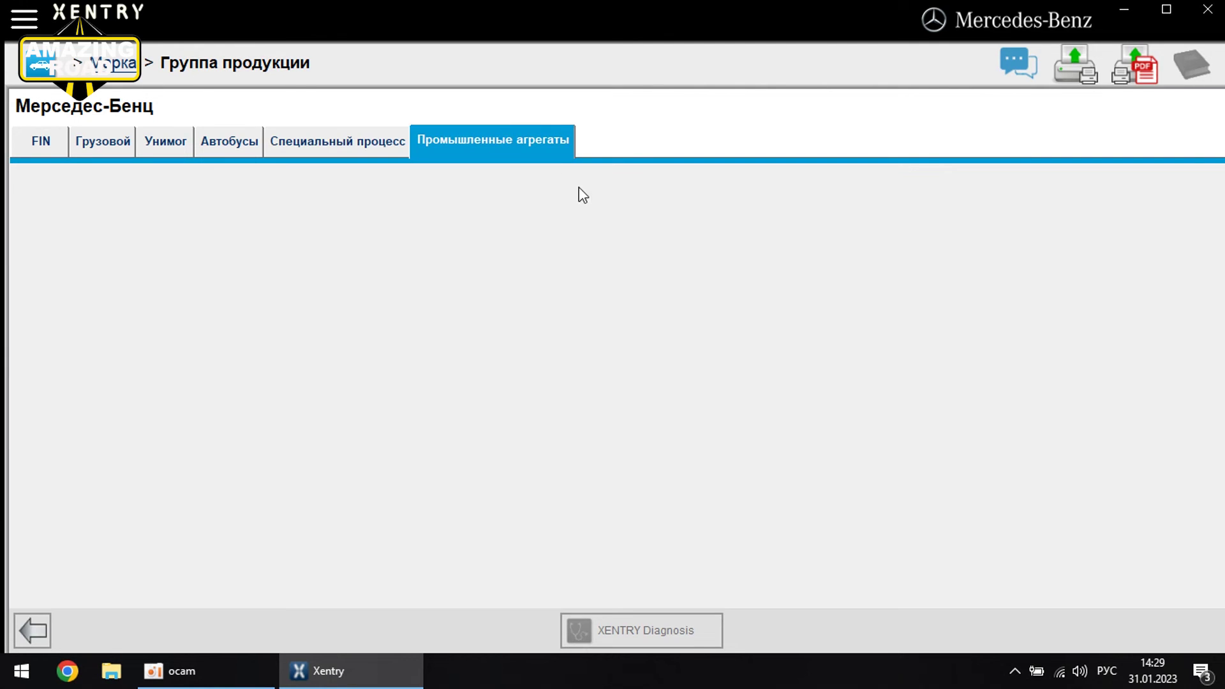
# - Look through the Mercedes-Benz industrial units list, minimize the XENTRY window and run Diagnosis Stop to shut the diagnosis down
pyautogui.scroll(-3, 442, 249)
pyautogui.scroll(3, 443, 249)
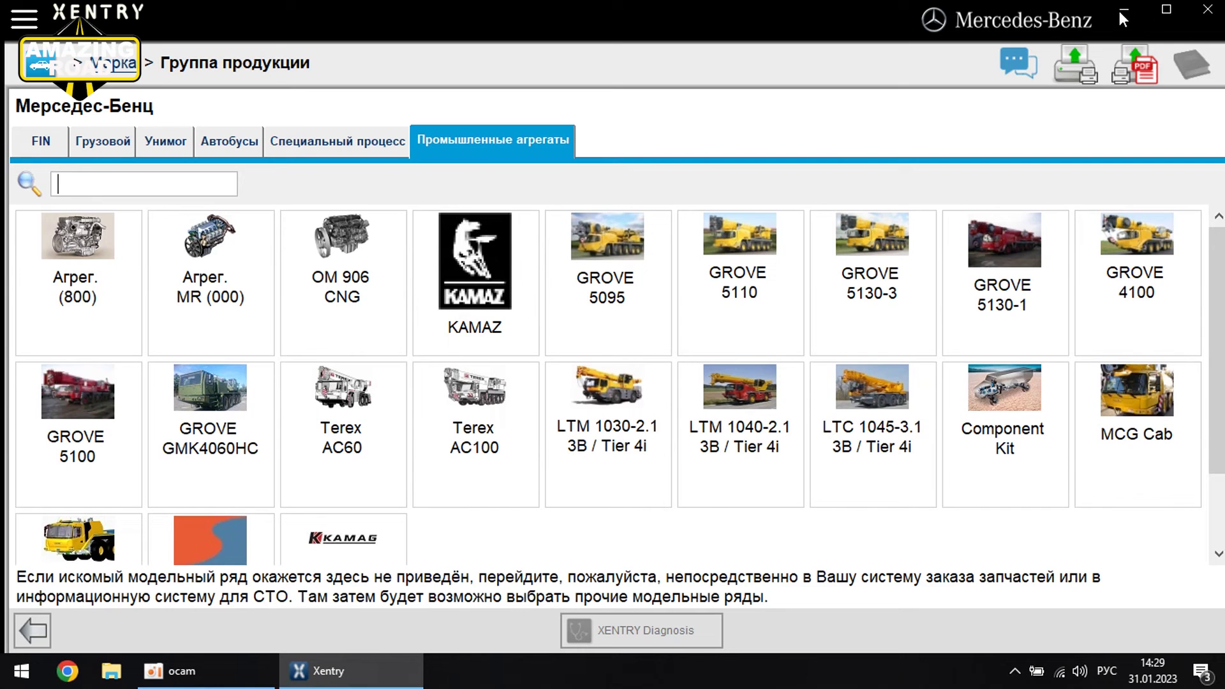
pyautogui.click(1122, 12)
pyautogui.click(29, 398)
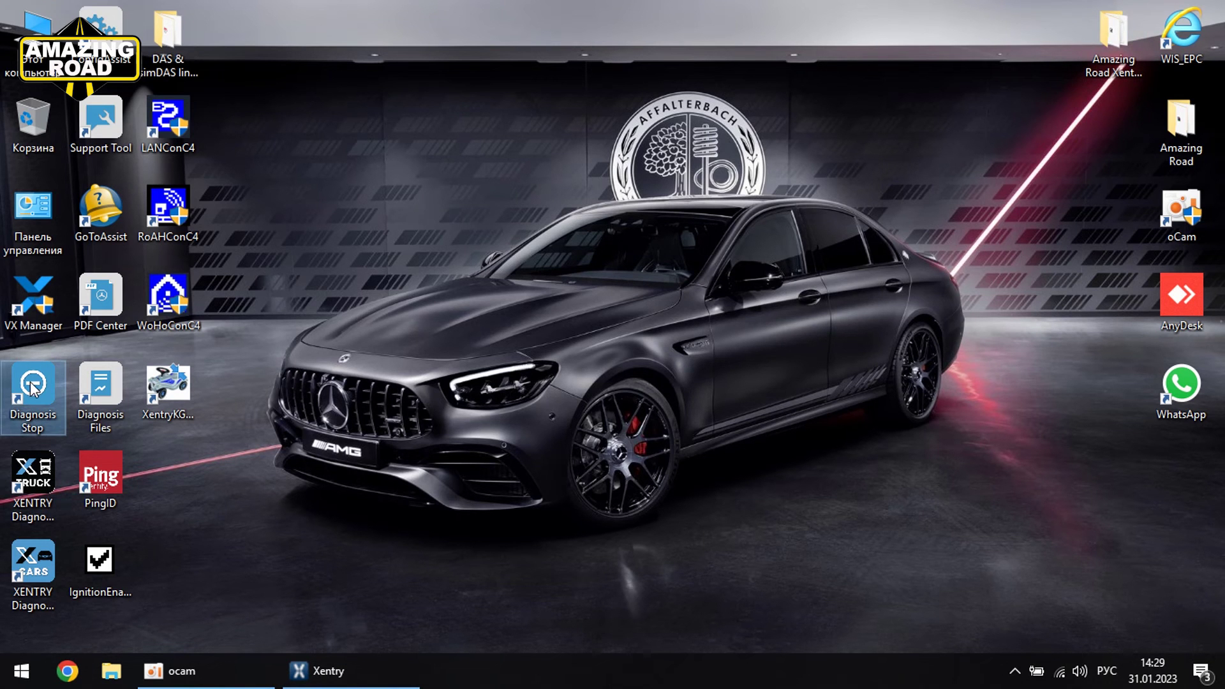
pyautogui.press('Return')
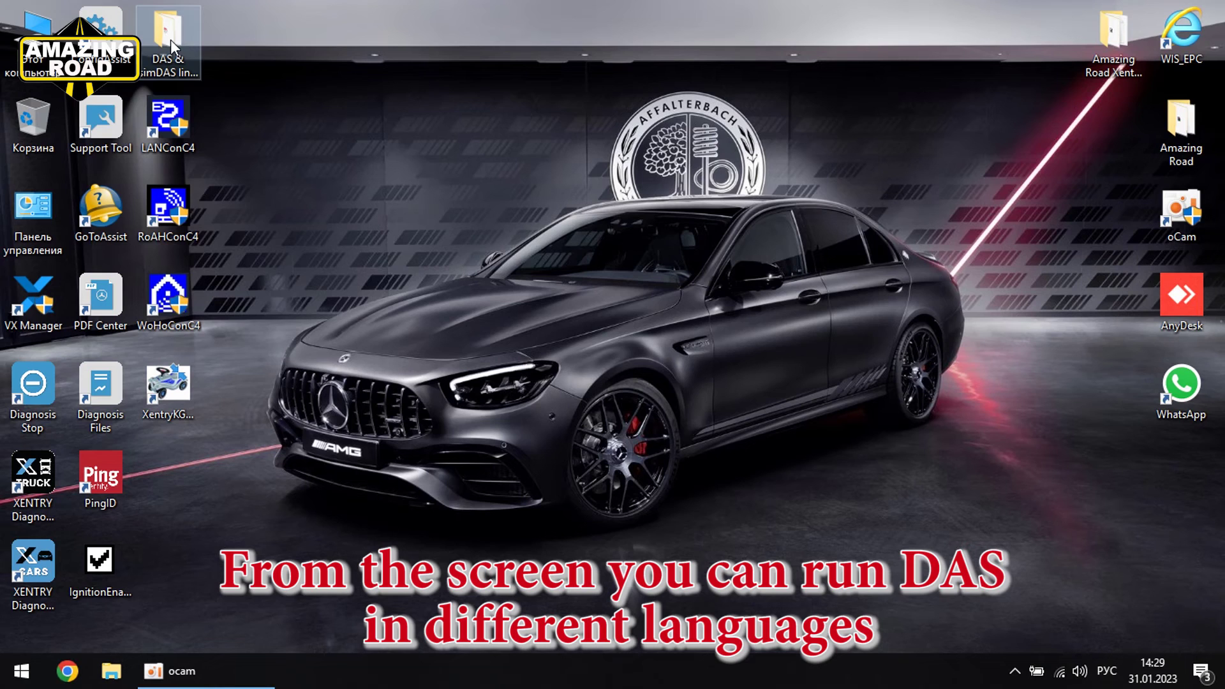
# - Browse the DAS and DASSIM language shortcuts in the DAS & simDAS links by pesona folder, select DAS ITALIAN, and close the folder
pyautogui.doubleClick(178, 42)
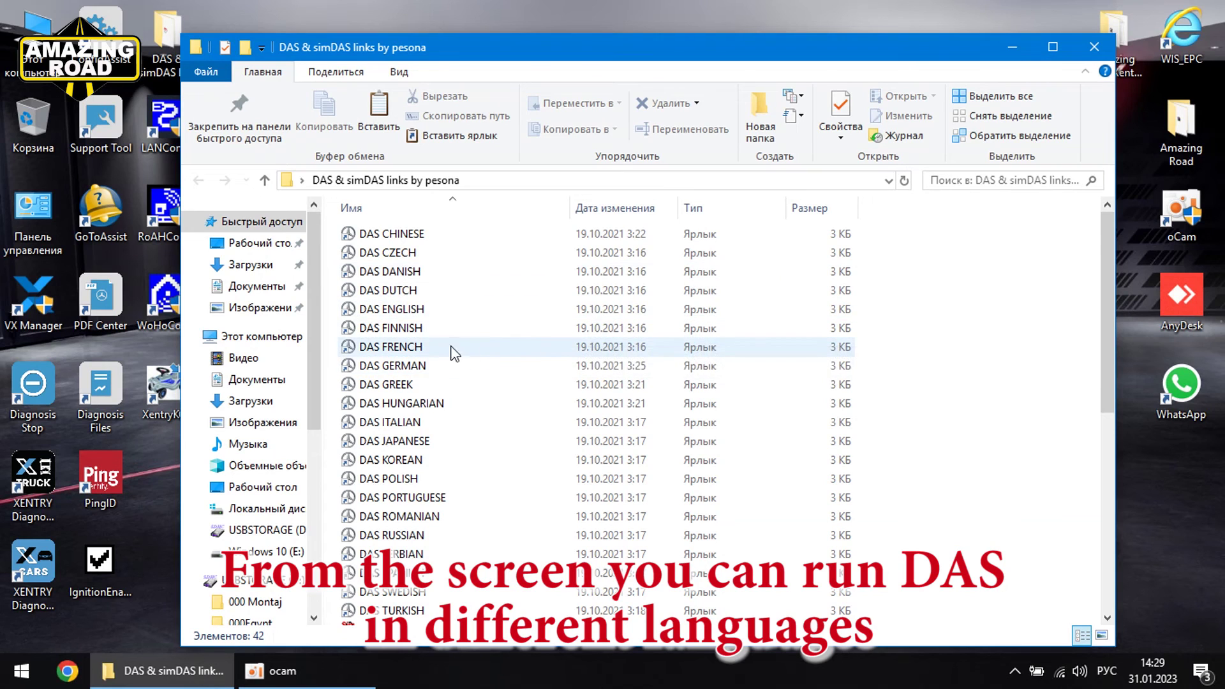
pyautogui.scroll(-2, 439, 421)
pyautogui.scroll(-5, 439, 421)
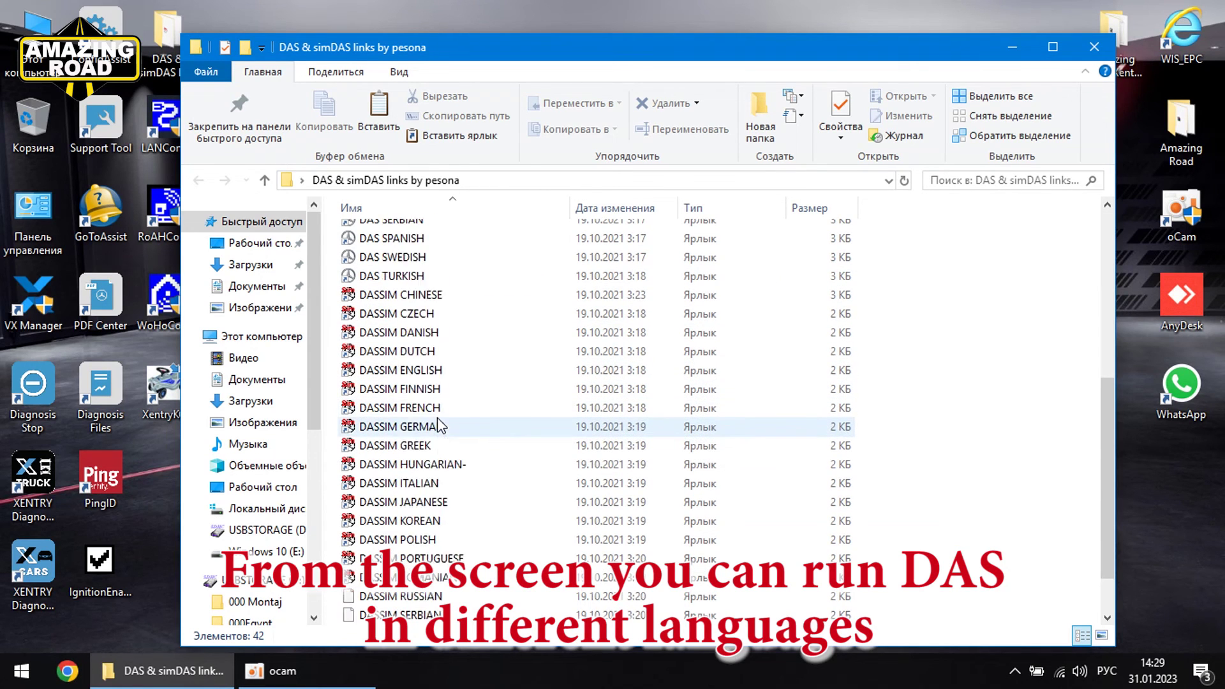
pyautogui.scroll(7, 444, 396)
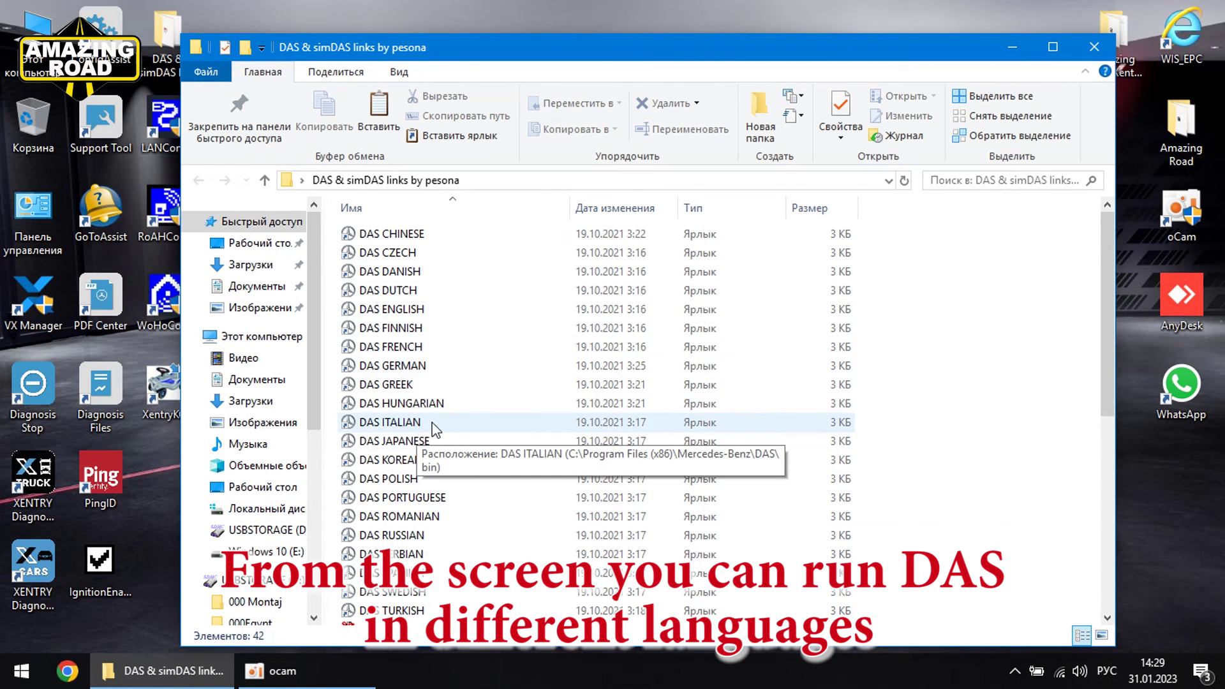
pyautogui.click(397, 425)
pyautogui.doubleClick(397, 424)
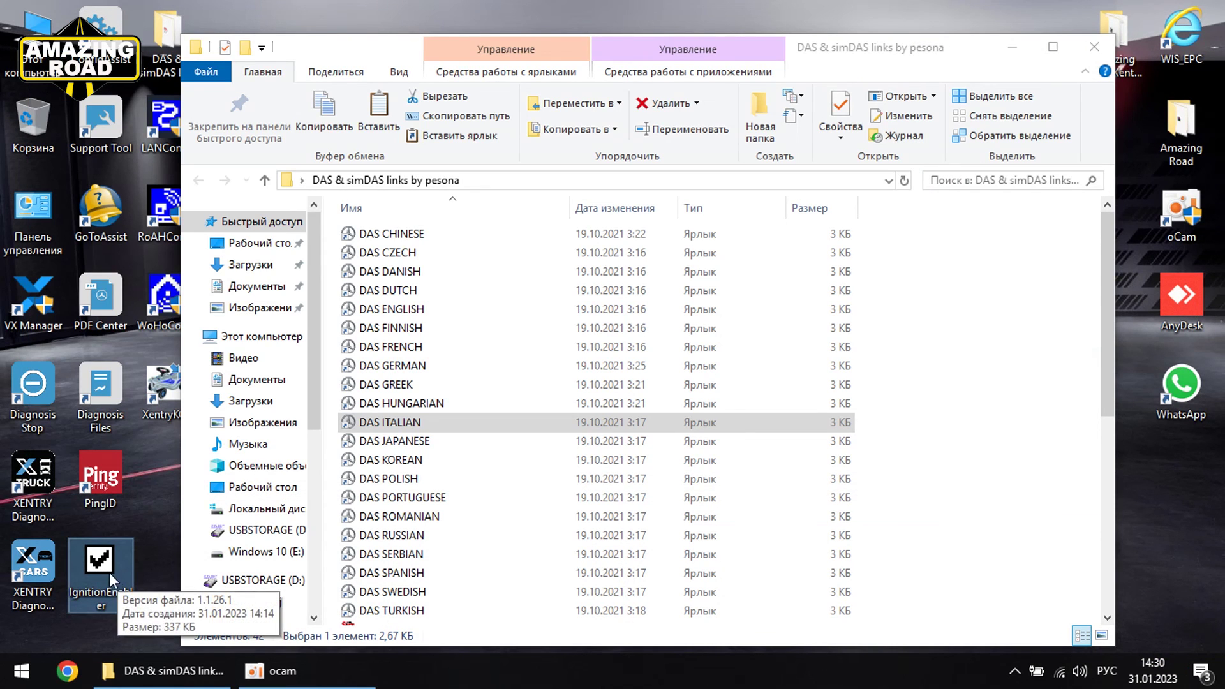
pyautogui.click(1092, 47)
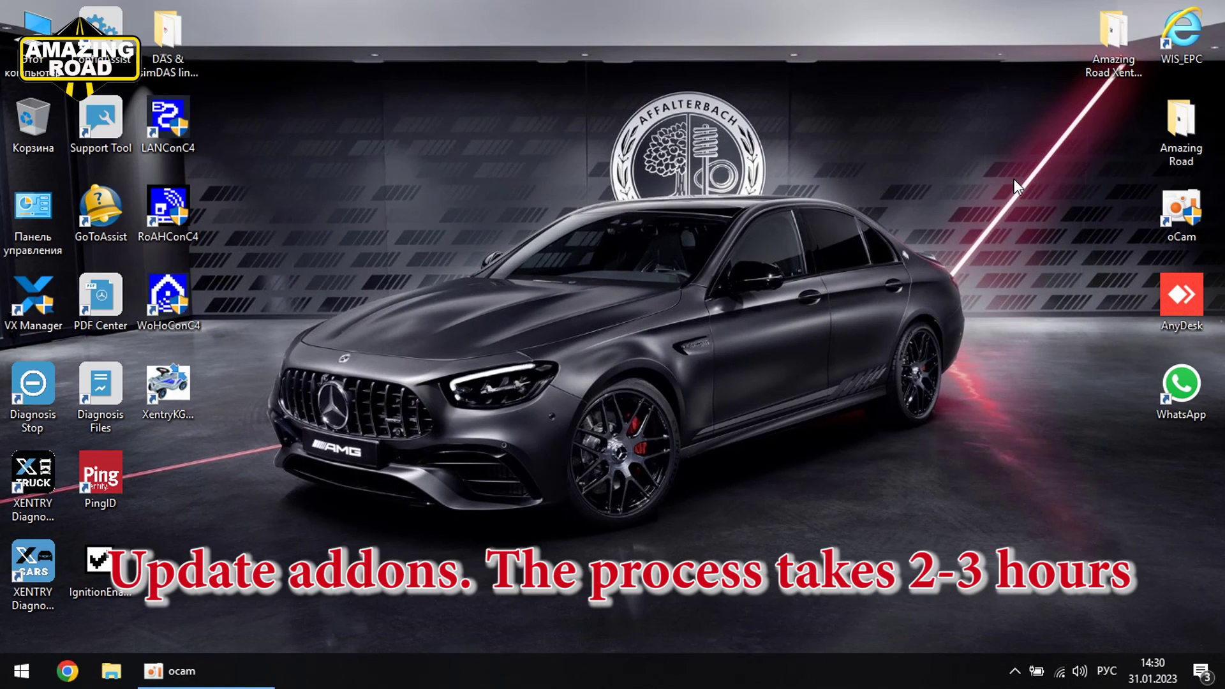
# - Open the Mercedes-Benz AddOn Center among the hidden background programs and start a search for add-on updates
pyautogui.click(1016, 671)
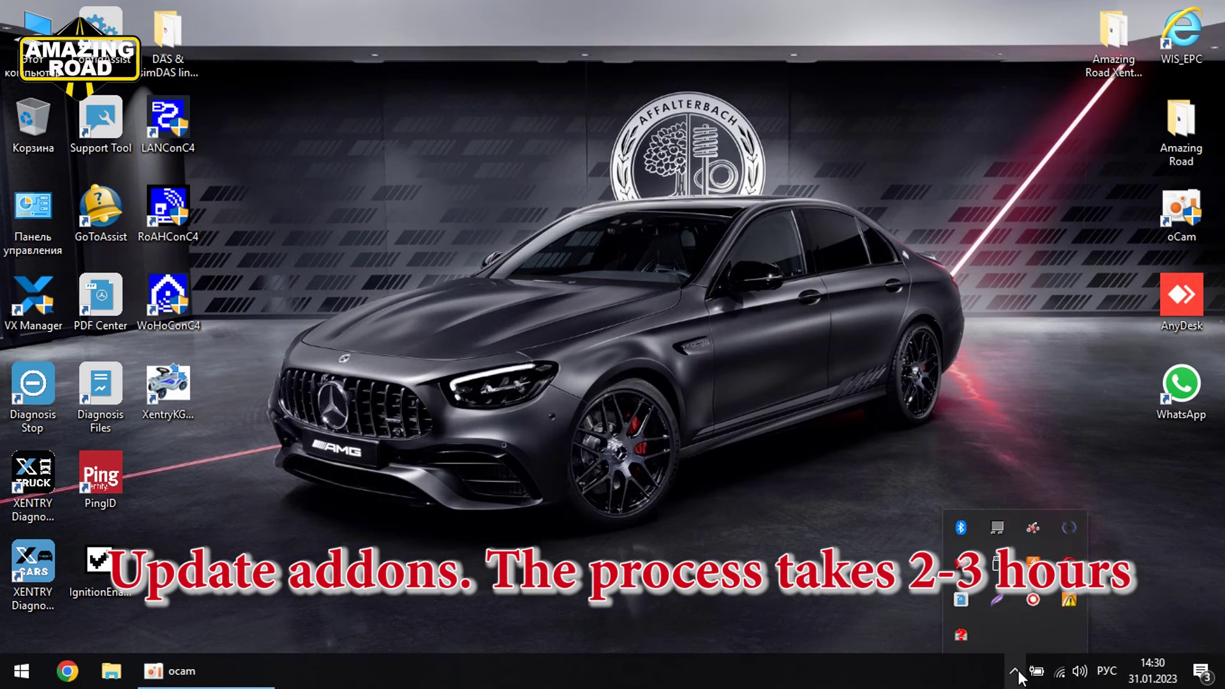
pyautogui.click(1071, 529)
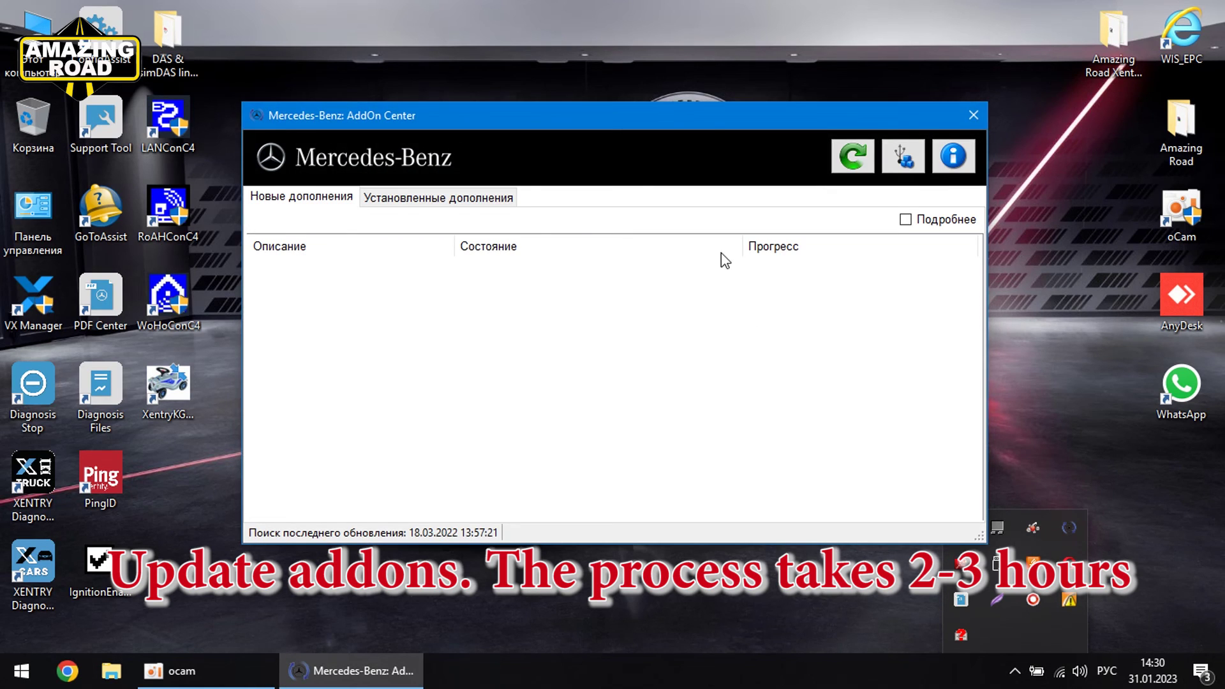
pyautogui.click(844, 165)
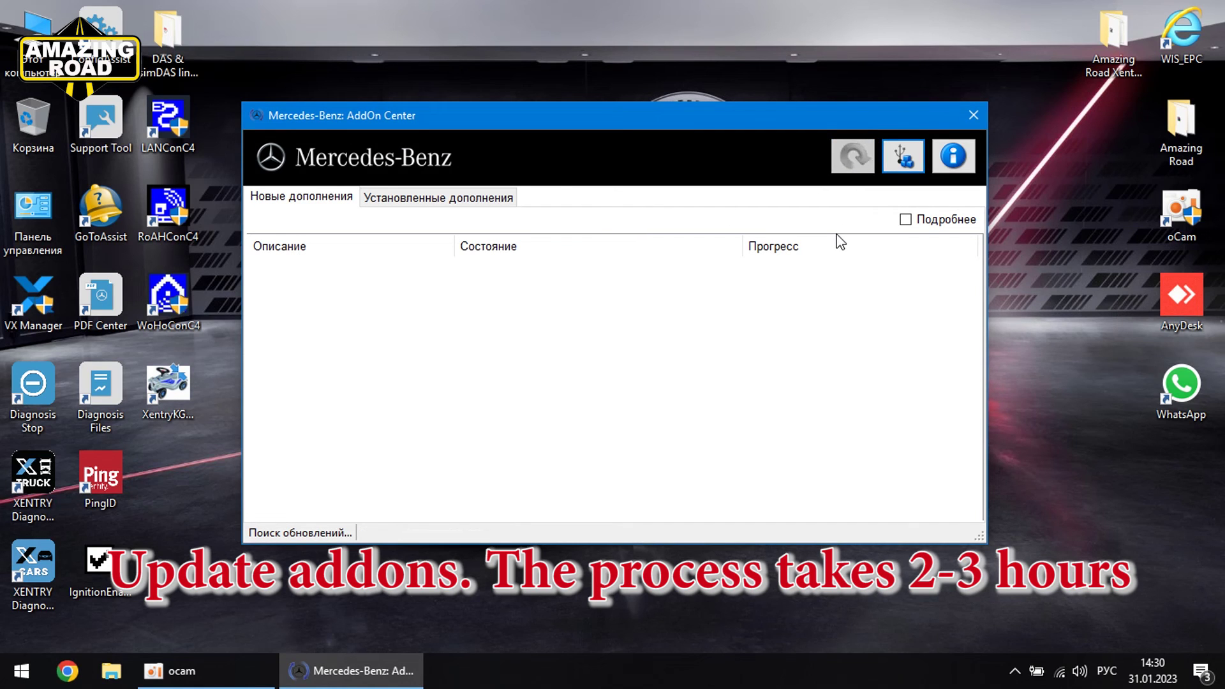